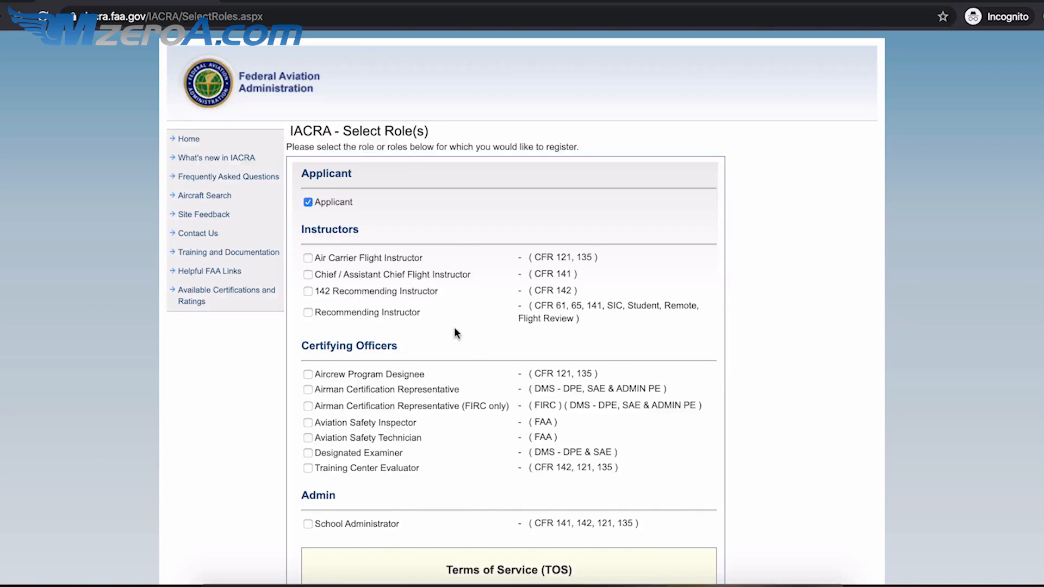
scroll(455, 327, "down", 3)
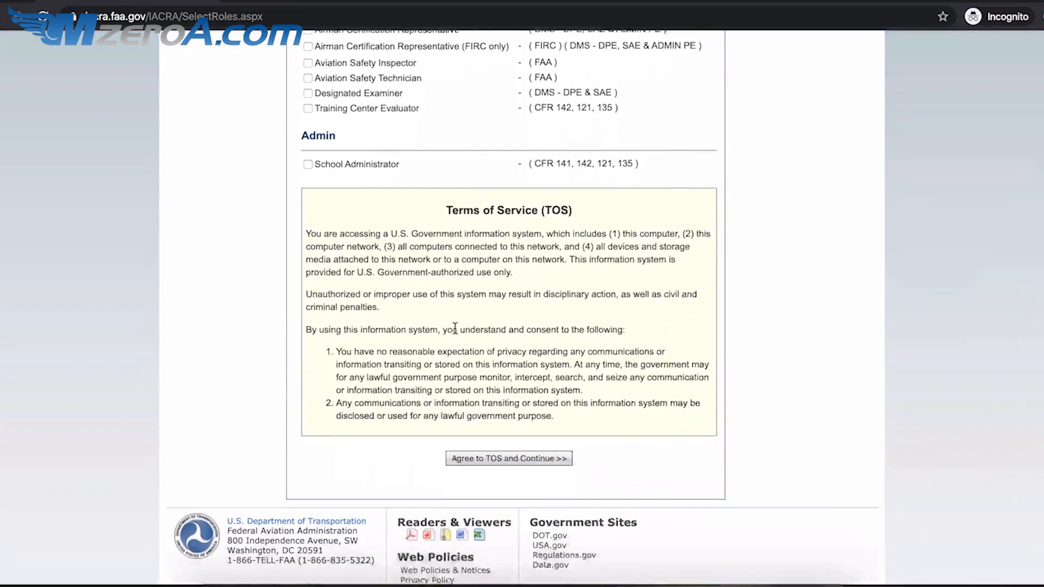
- Accept IACRA's Terms of Service to bring up the blank User Profile Information form
left_click(472, 421)
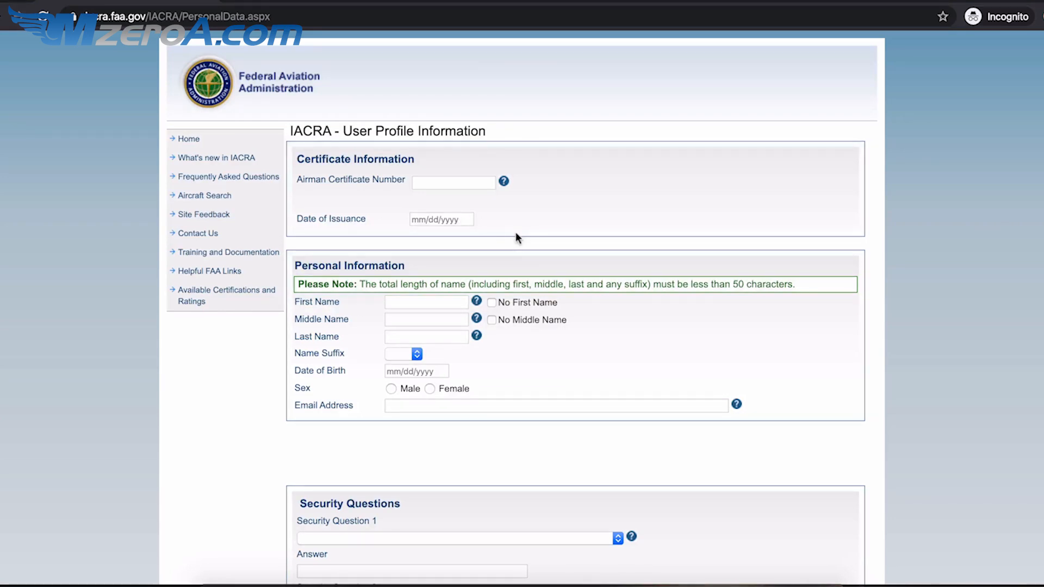
- Enter the applicant's first, middle and last name and birth date, choose sex, and confirm the date
left_click(457, 302)
key("Tab")
key("Tab")
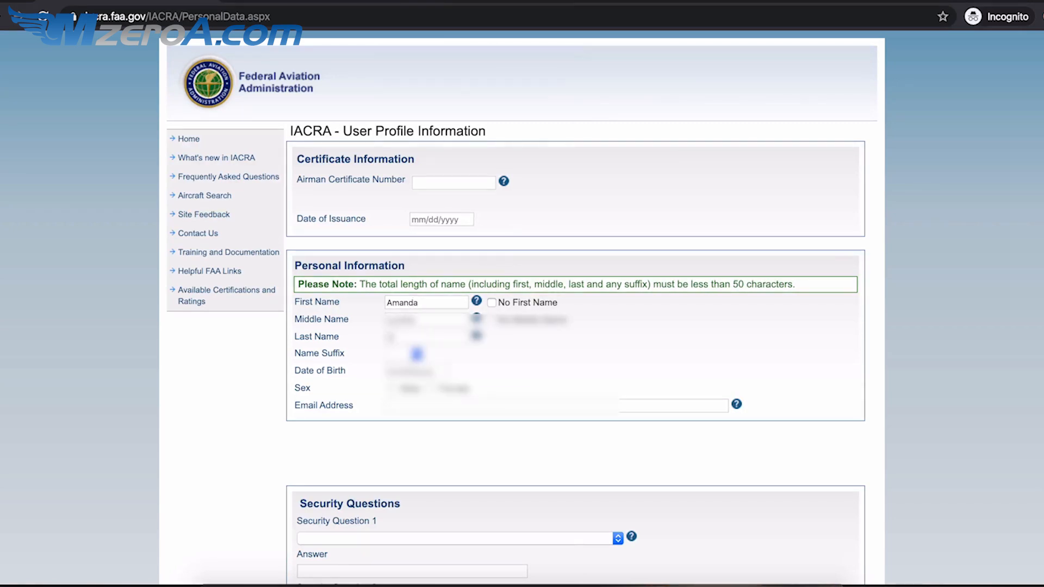
key("Tab")
type("01/01/1990")
left_click(435, 389)
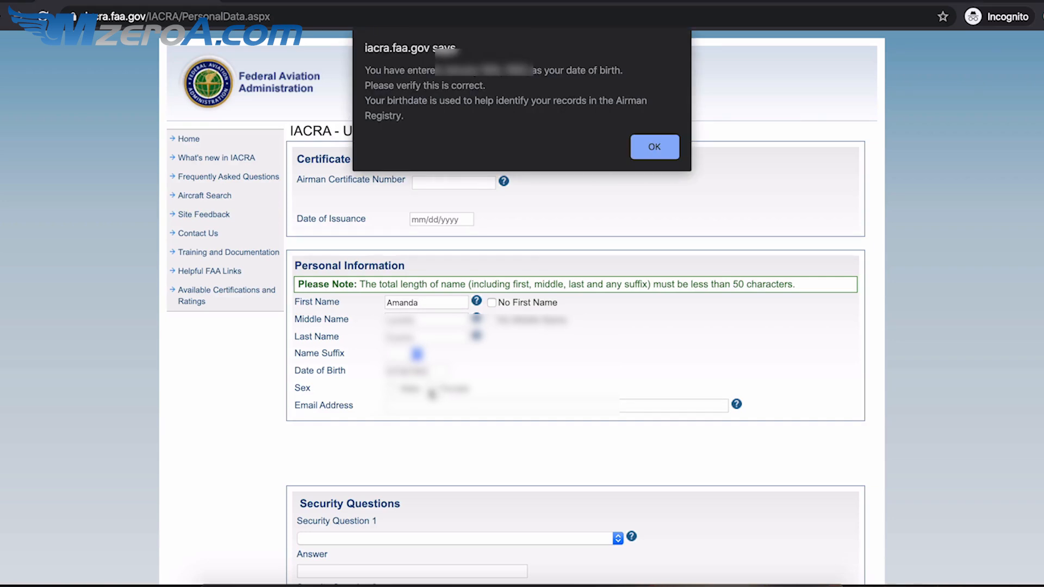
left_click(647, 149)
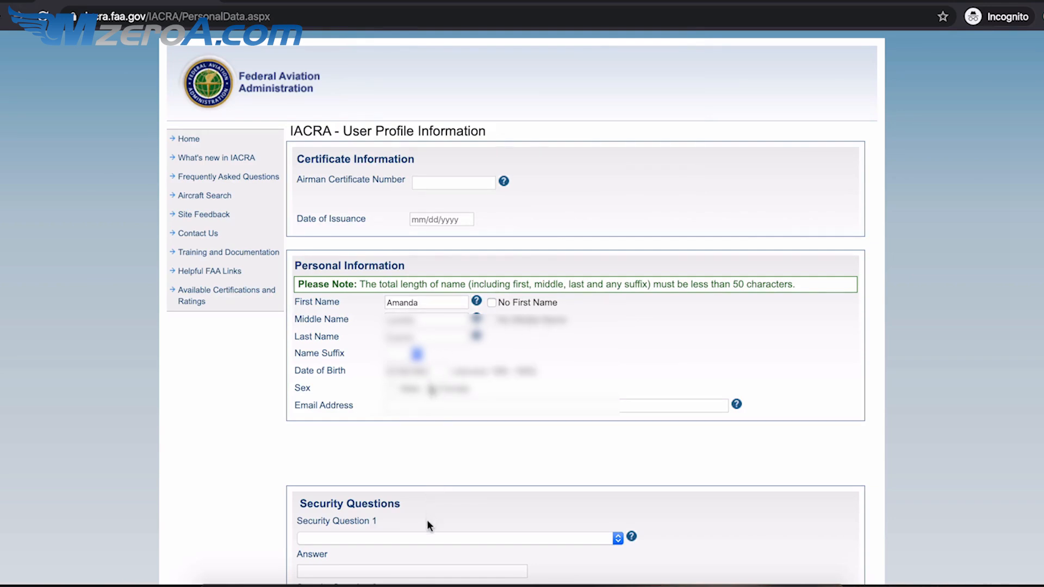
- Bring up the security question list to choose and answer both questions
scroll(426, 520, "down", 3)
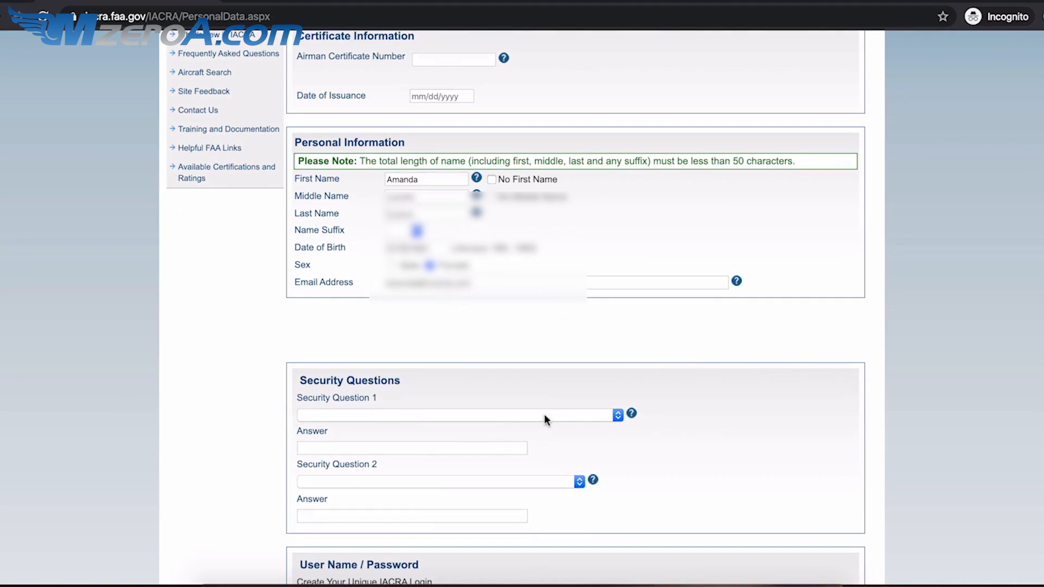
left_click(544, 415)
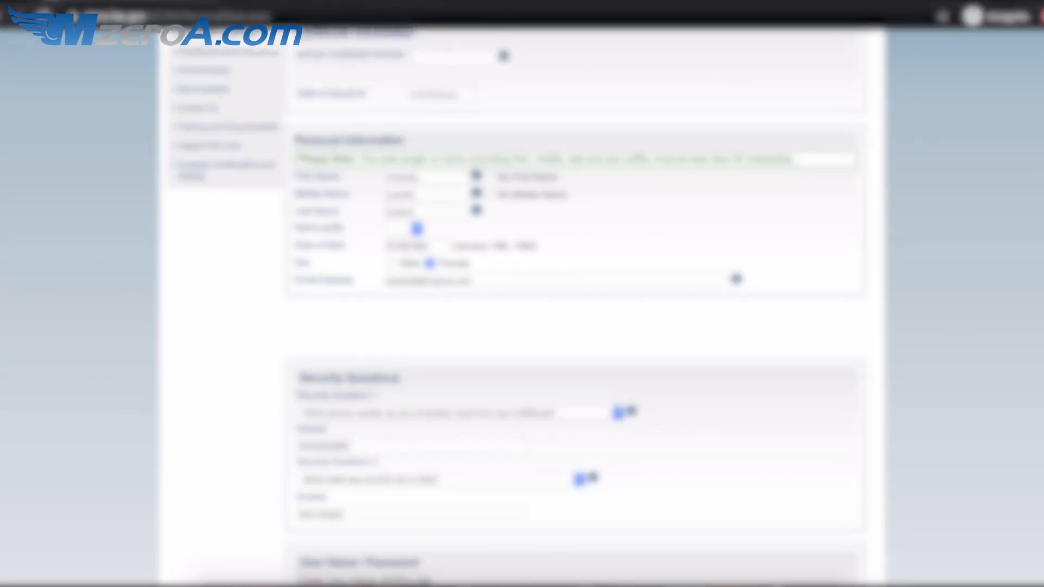
scroll(575, 326, "down", 5)
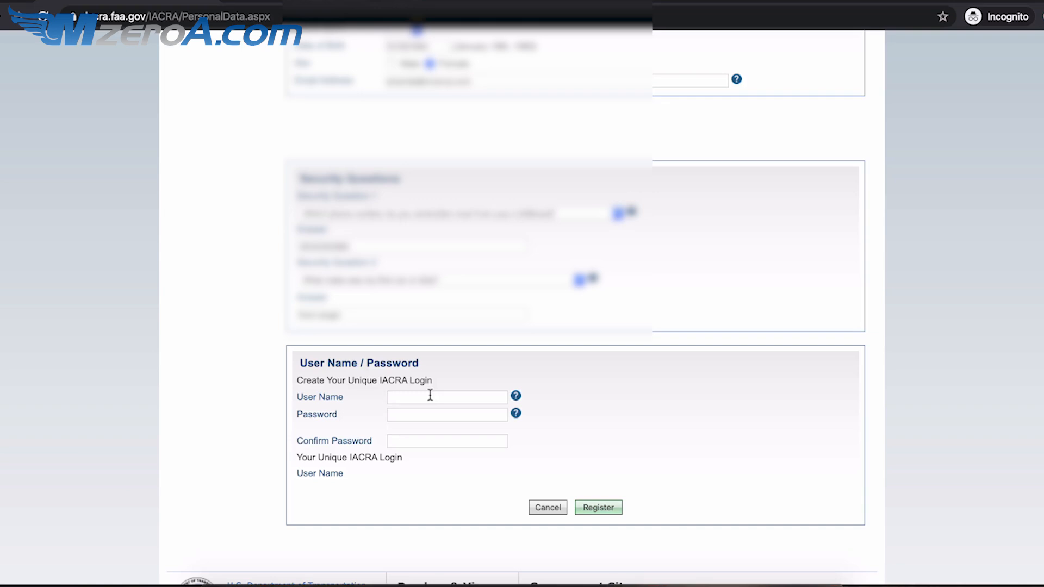
- Enter the login username and account password, confirm the password, and submit the IACRA registration
left_click(429, 395)
type("username")
left_click(407, 416)
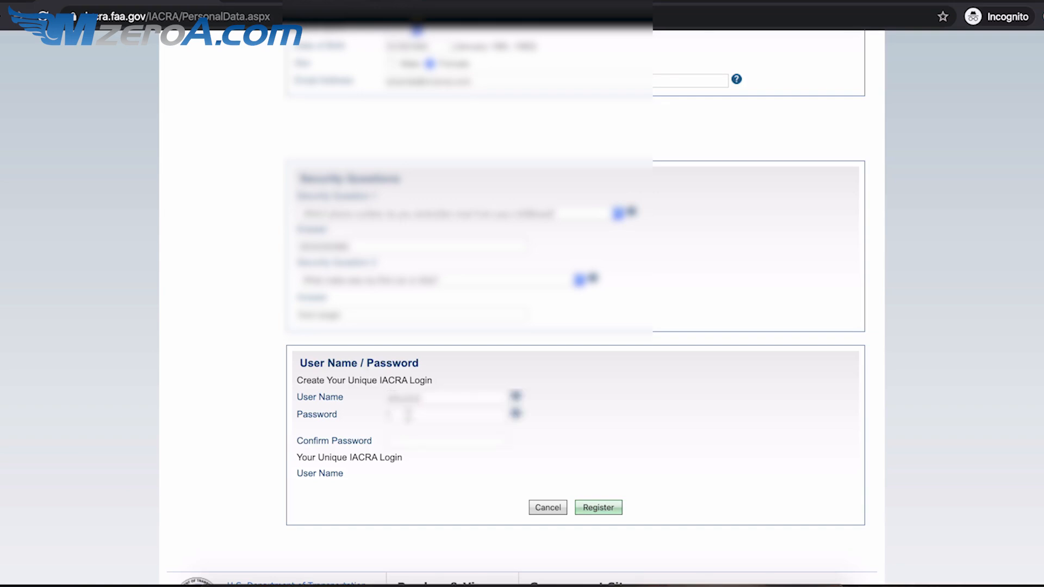
type("password1234")
left_click(407, 455)
type("password1234")
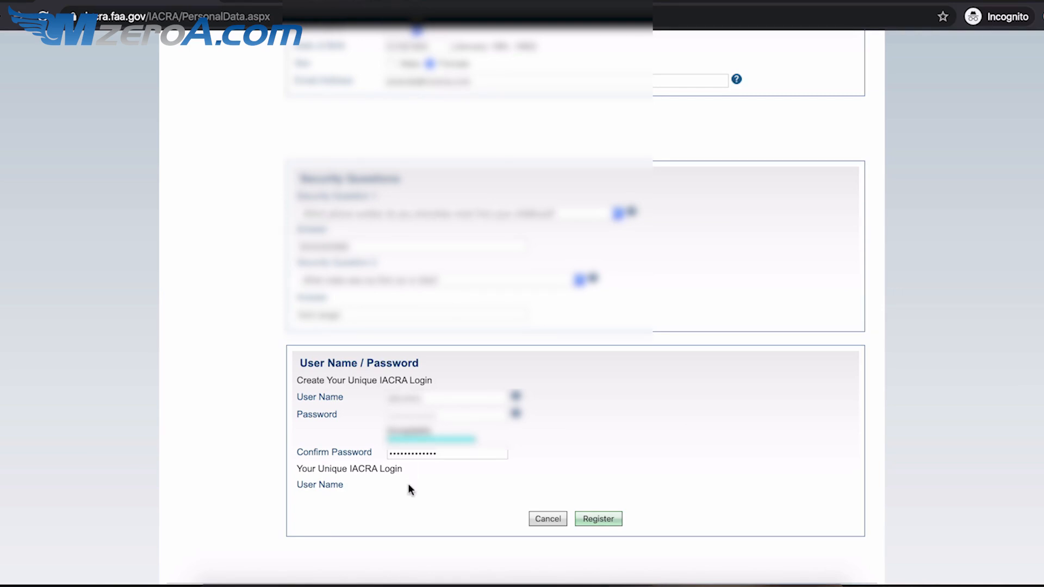
left_click(597, 520)
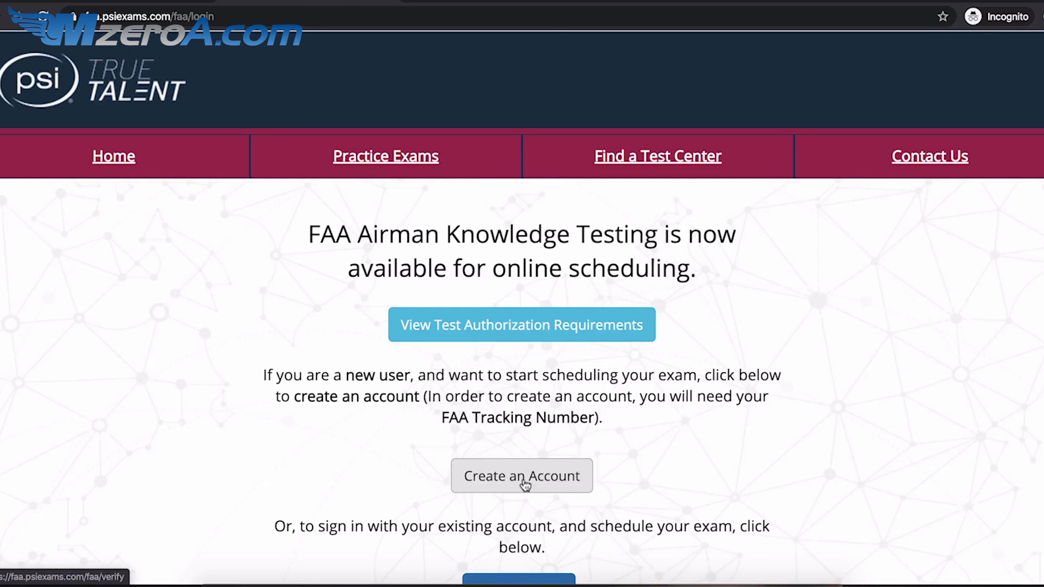
- Start a new PSI account and paste in the FAA Tracking Number
left_click(523, 478)
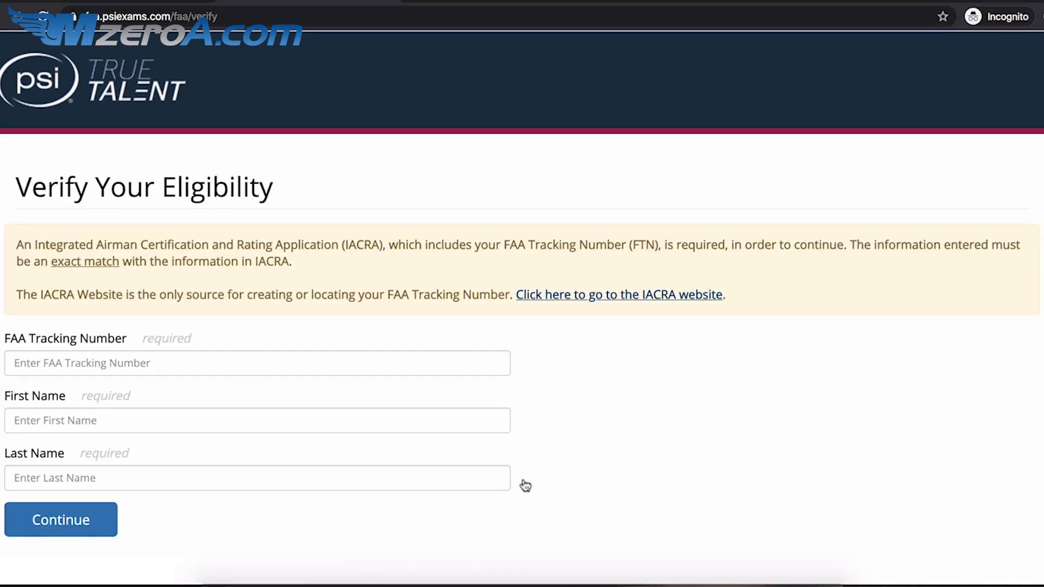
left_click(435, 366)
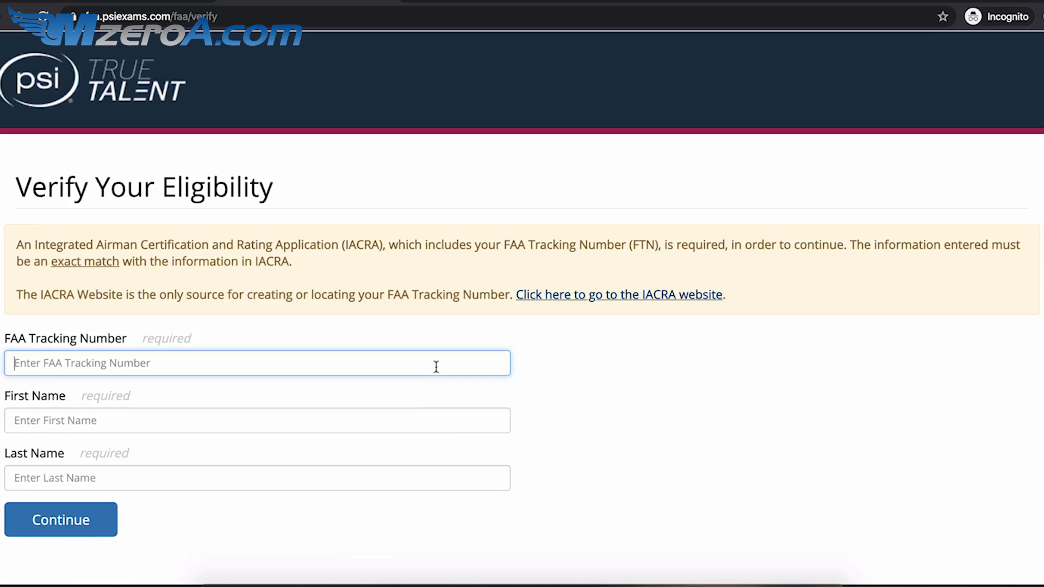
key("ctrl+v")
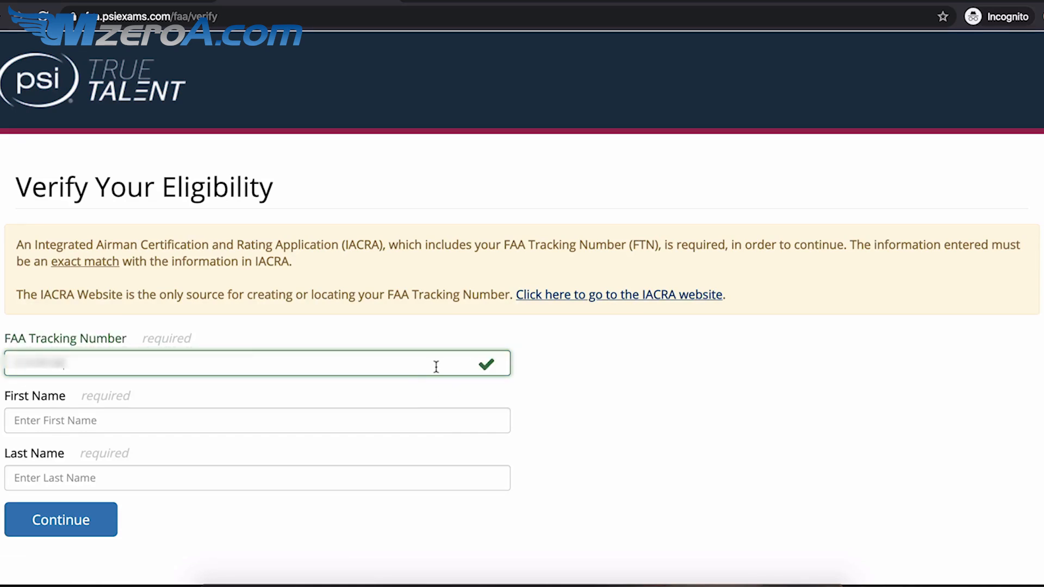
- Enter the applicant's first and last name and submit the eligibility details
left_click(343, 417)
type("Amad")
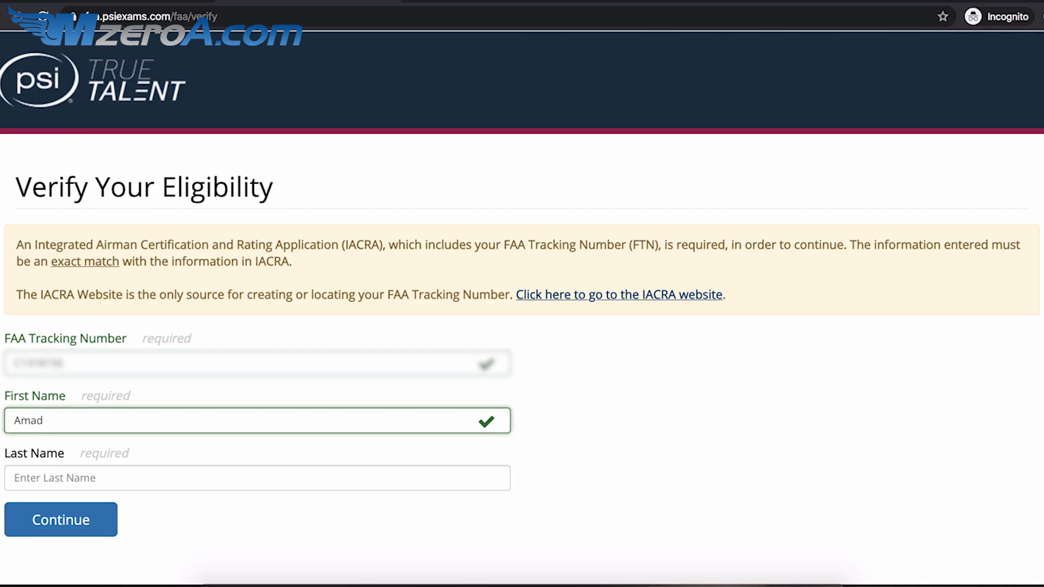
key("BackSpace")
type("nda")
key("Tab")
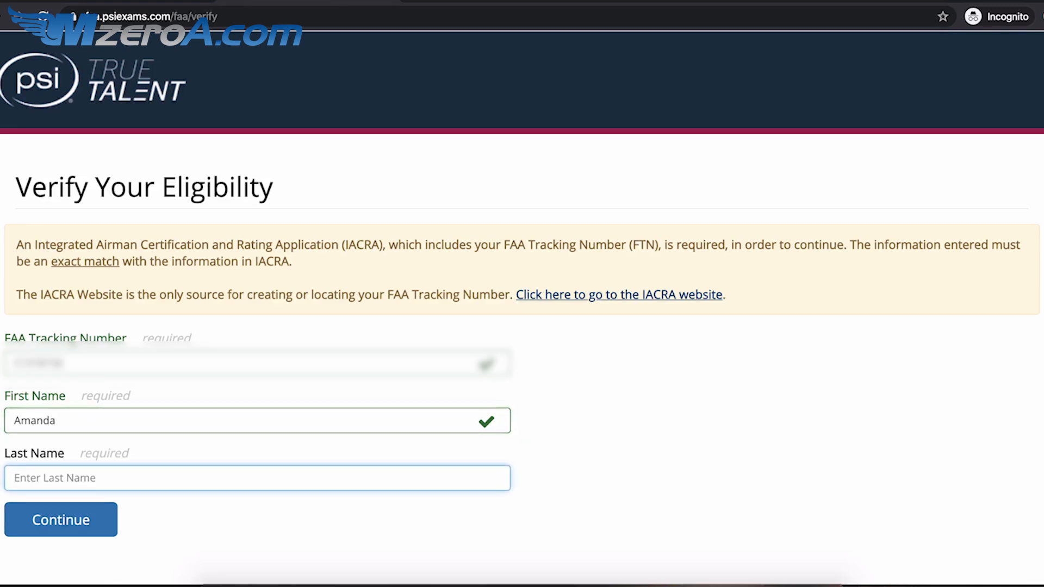
type("C?????")
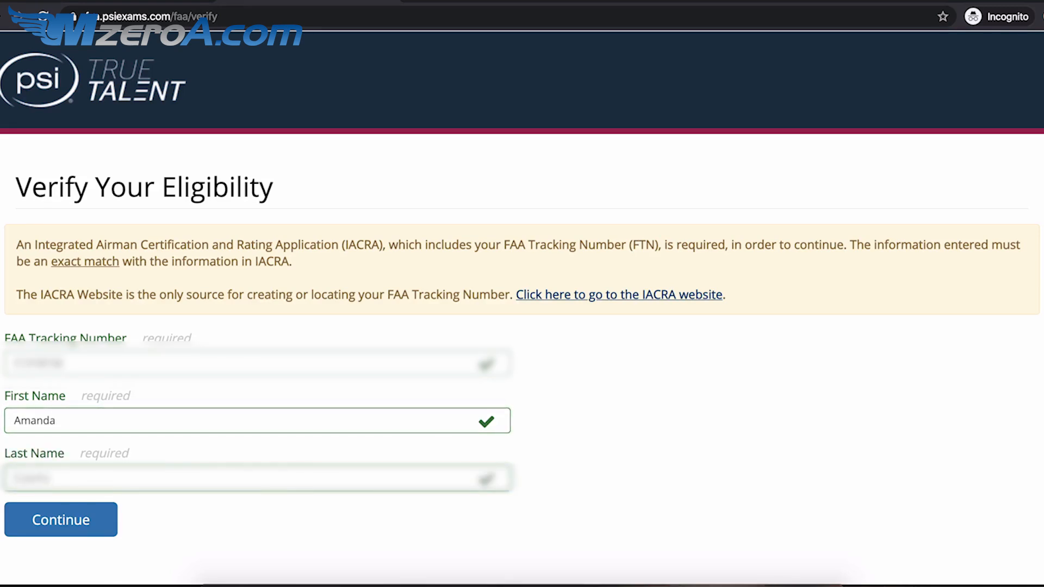
left_click(94, 521)
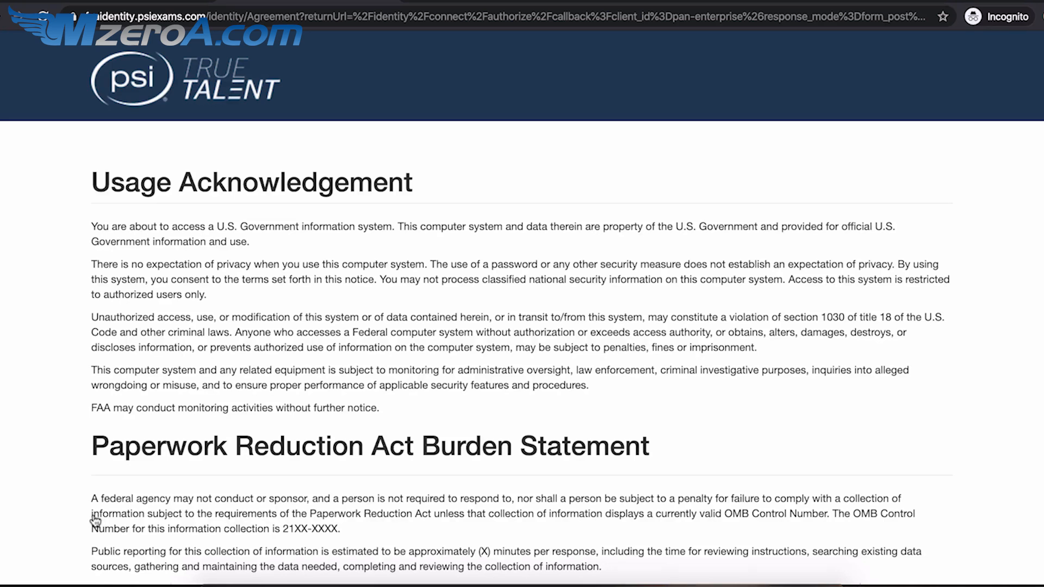
- Accept the usage acknowledgement and fill in the applicant's e-mail address and username
scroll(95, 521, "down", 3)
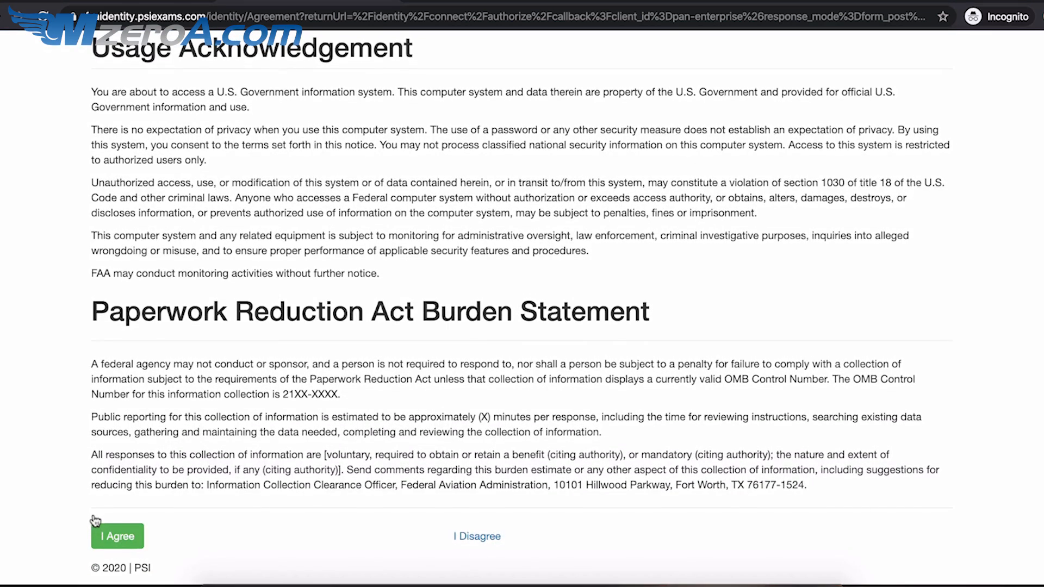
left_click(130, 542)
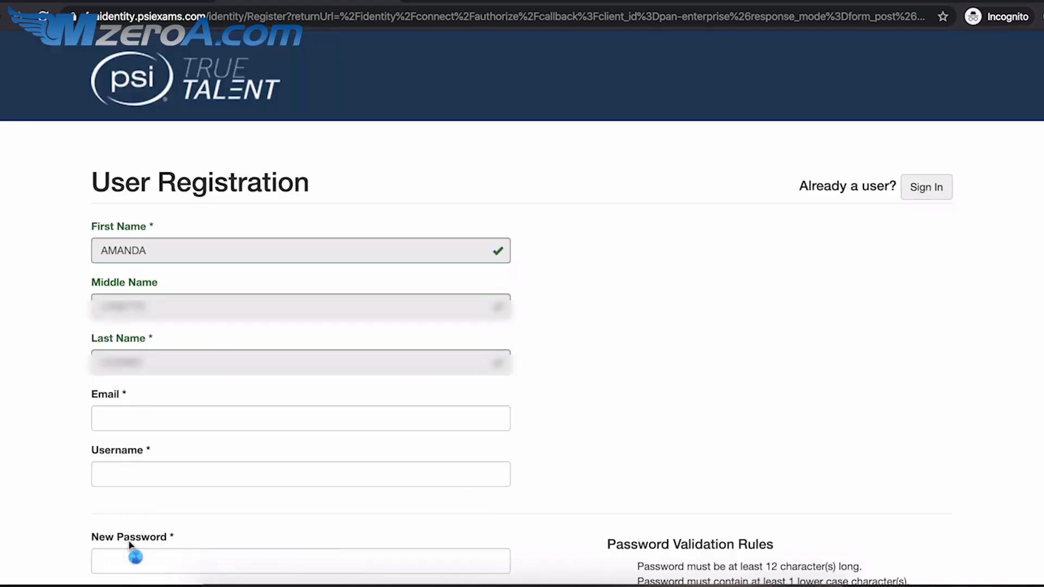
left_click(188, 419)
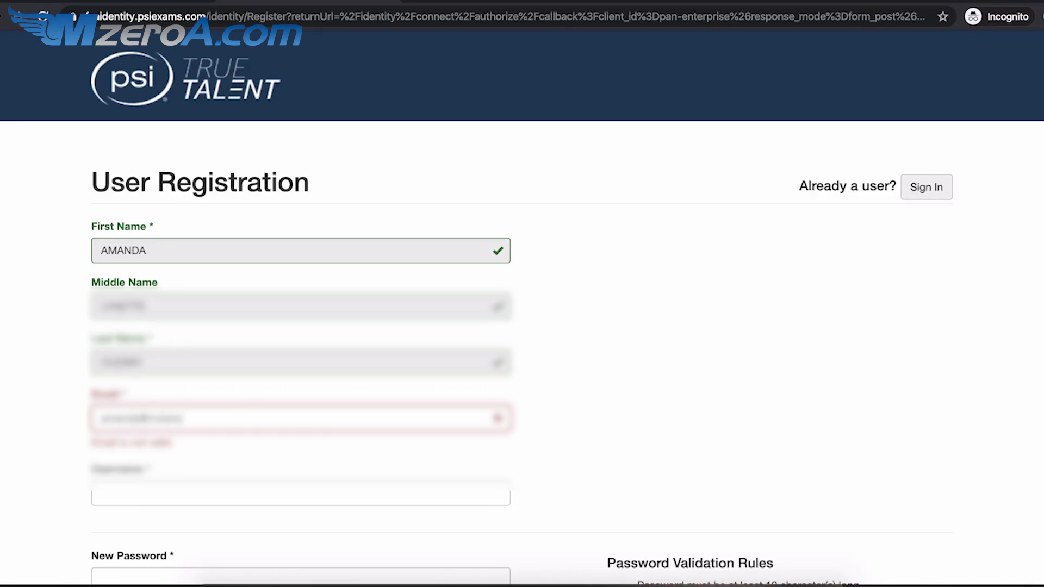
key("Tab")
type("am")
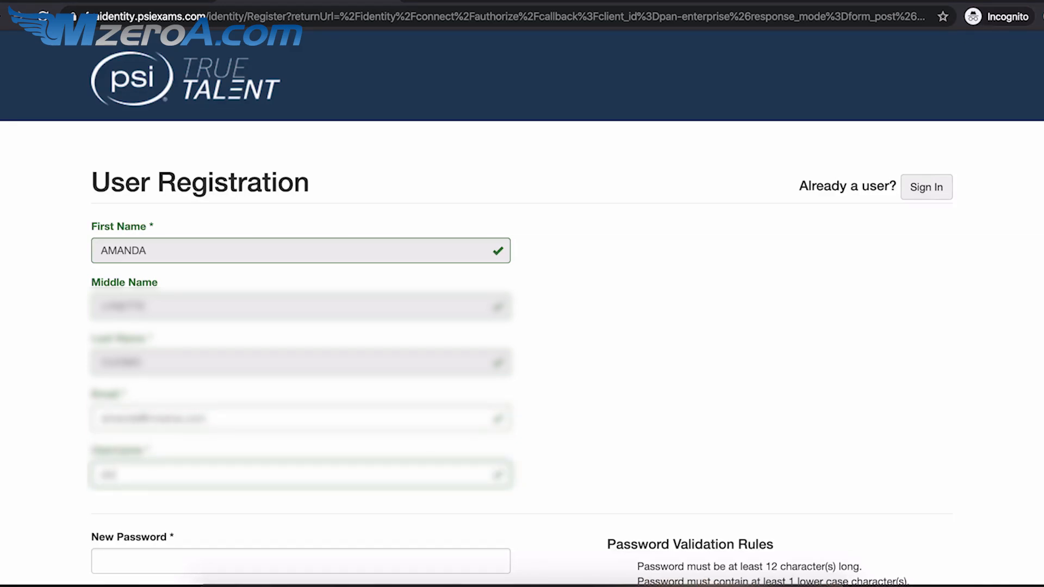
type("anda")
- Enter and confirm a new account password meeting the rules, then continue
key("Tab")
type("•••••••")
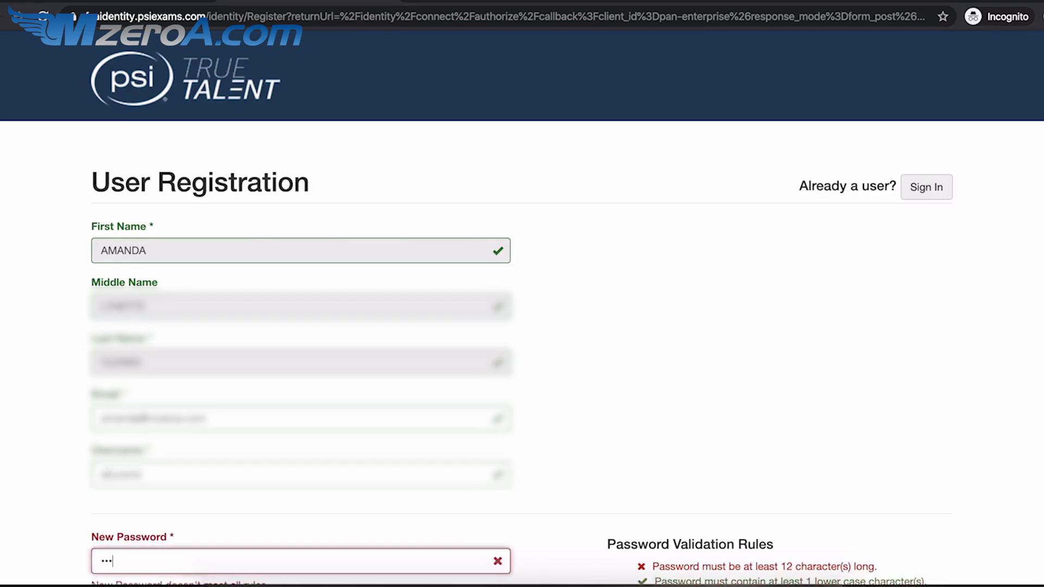
type("•••••")
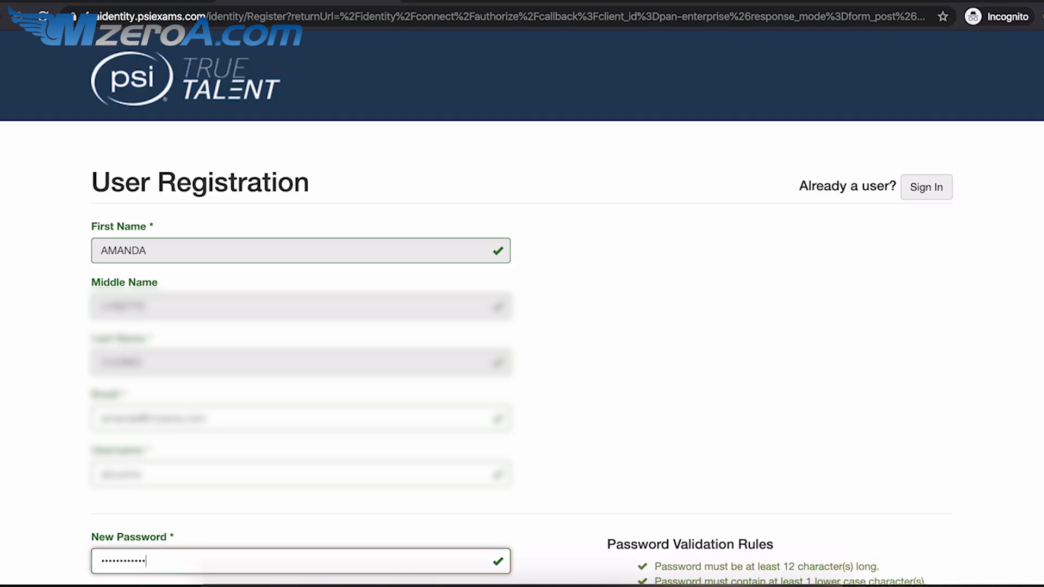
type("•")
scroll(138, 489, "down", 3)
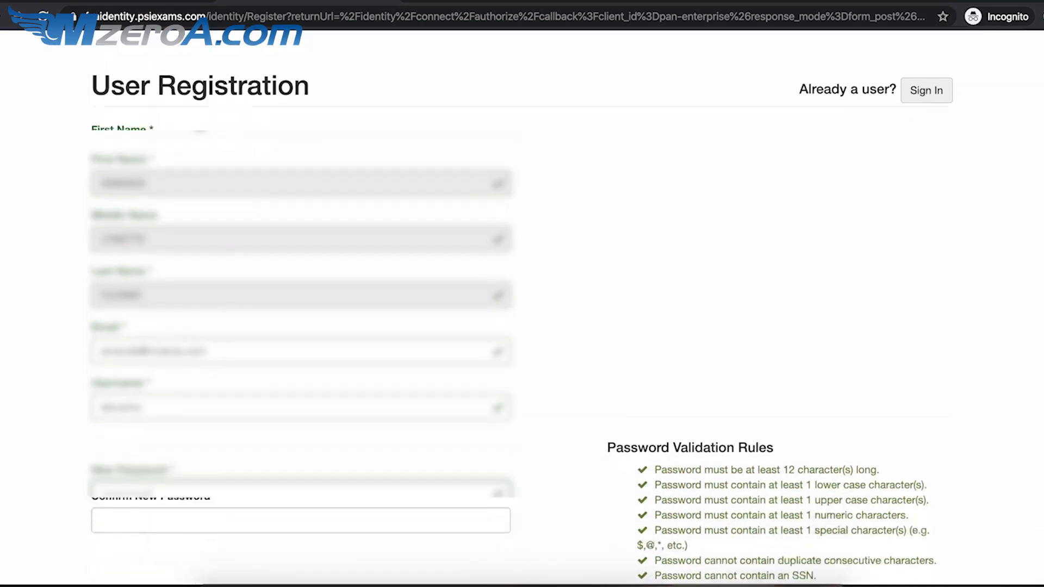
left_click(160, 477)
type("•••••••••••••")
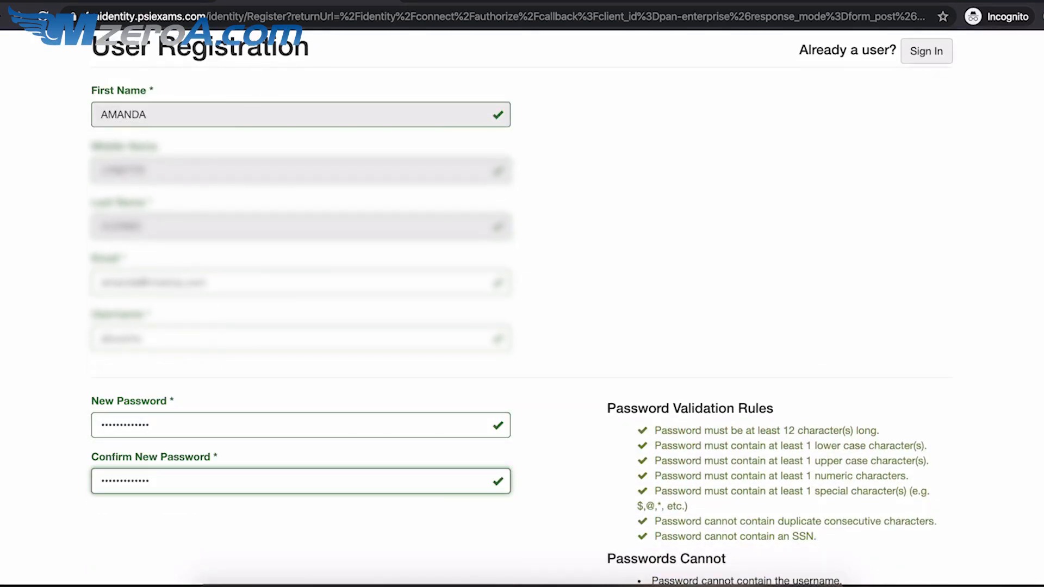
scroll(413, 445, "down", 4)
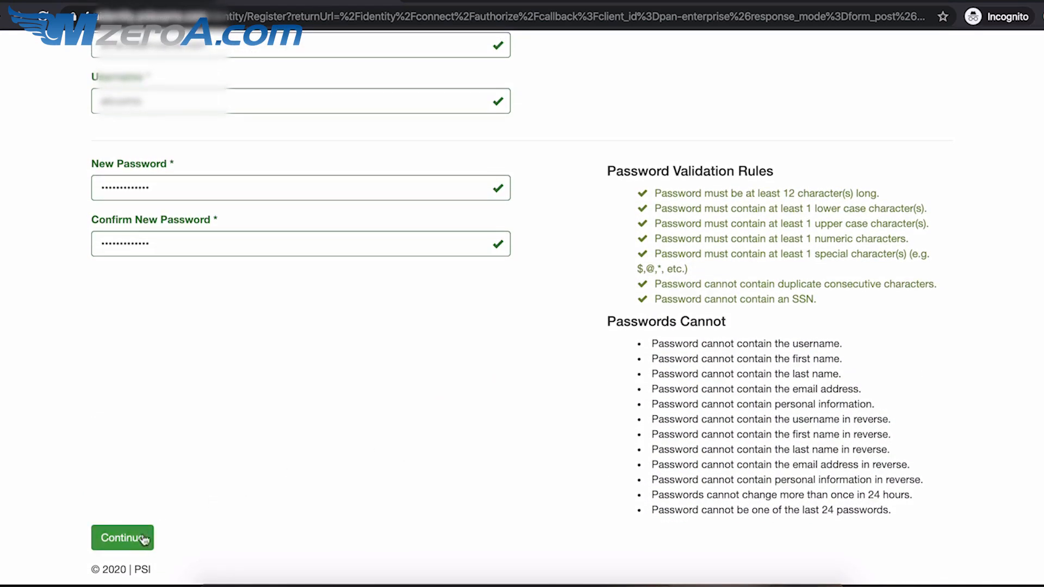
left_click(109, 540)
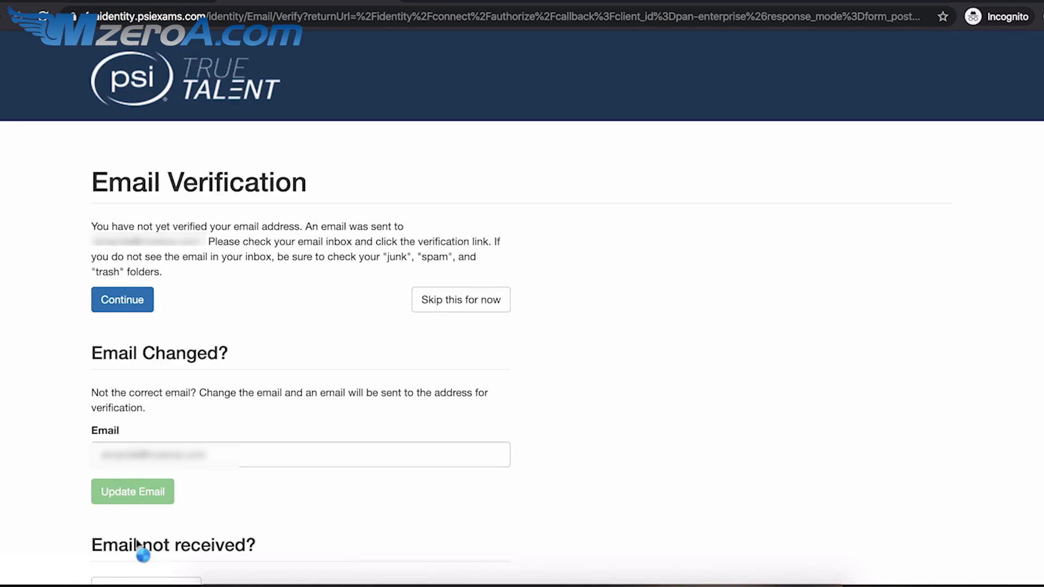
- Skip e-mail verification and fill in the date of birth and city on the profile form
left_click(454, 308)
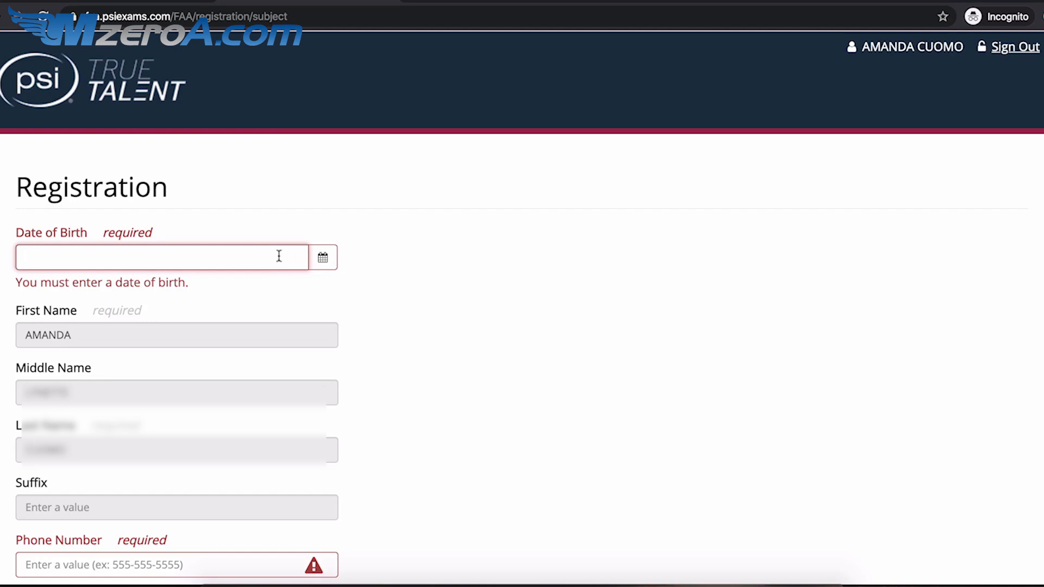
type("**")
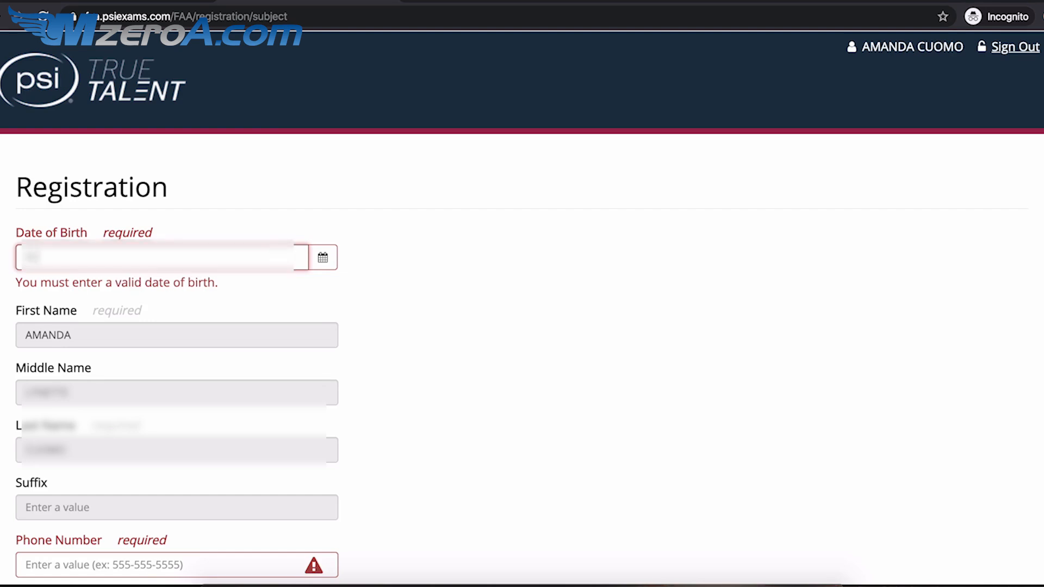
type("/**/****")
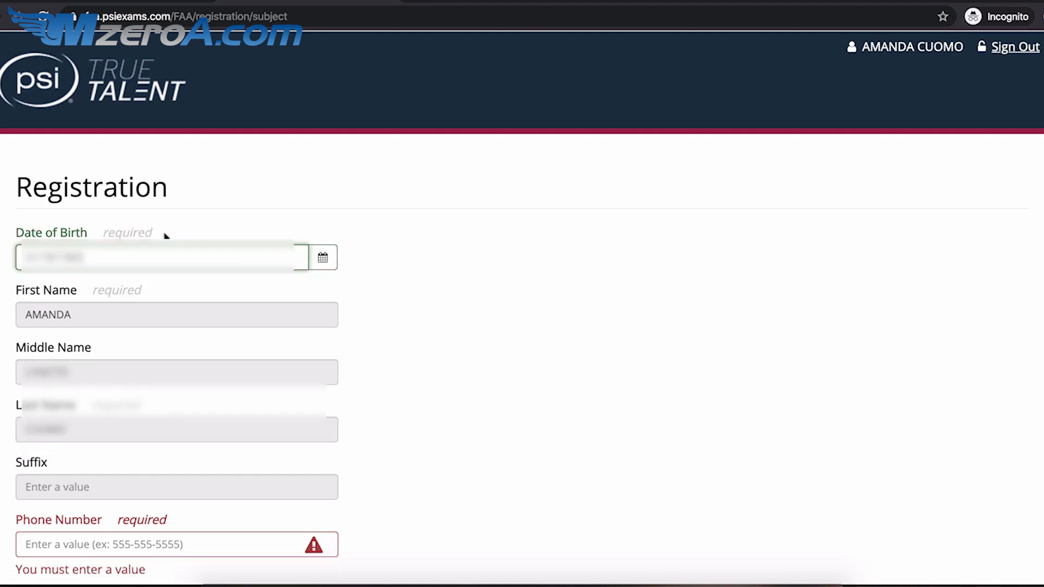
scroll(147, 354, "down", 4)
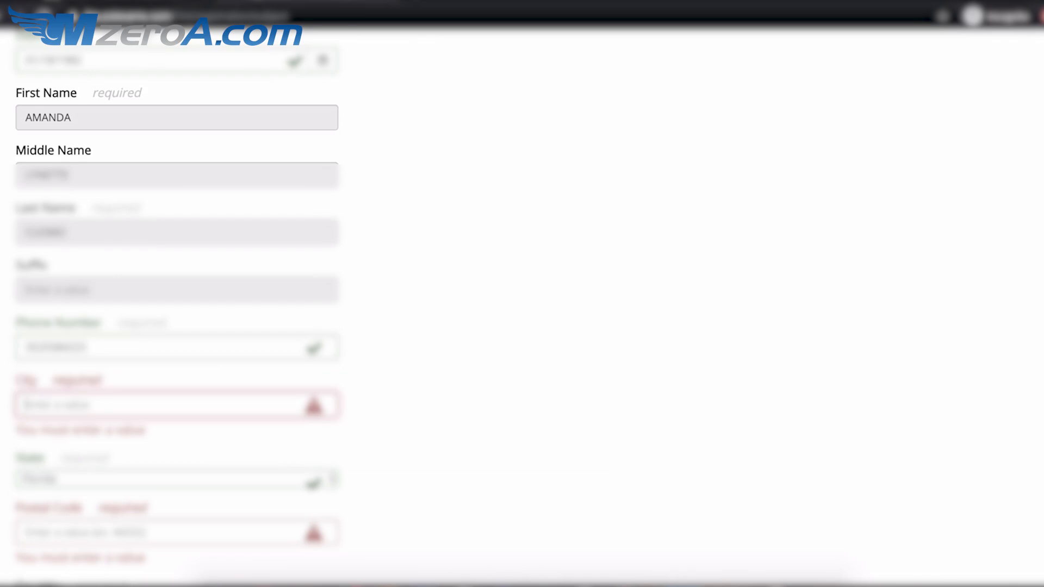
type("Miami")
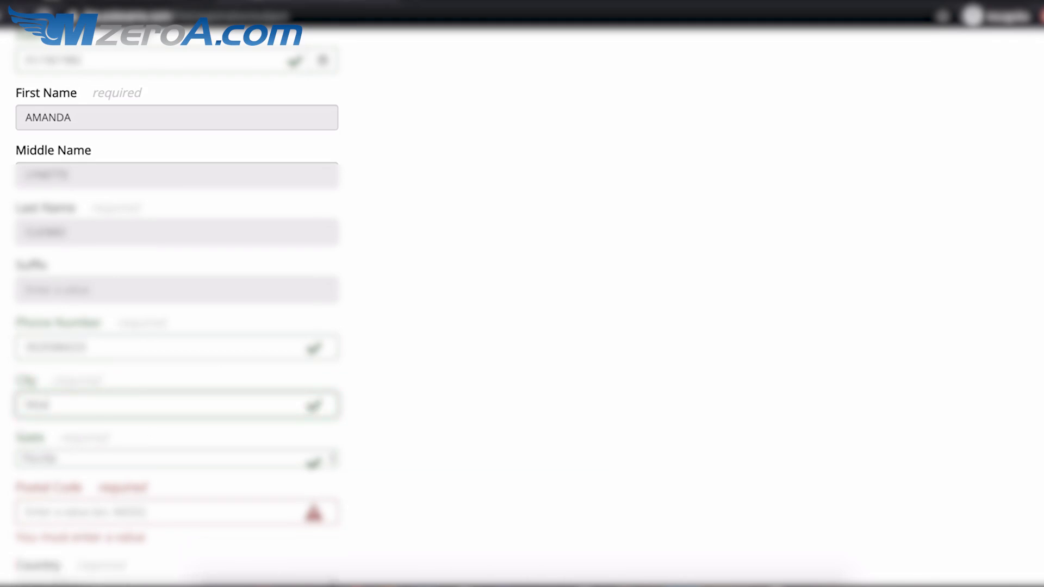
type("iston")
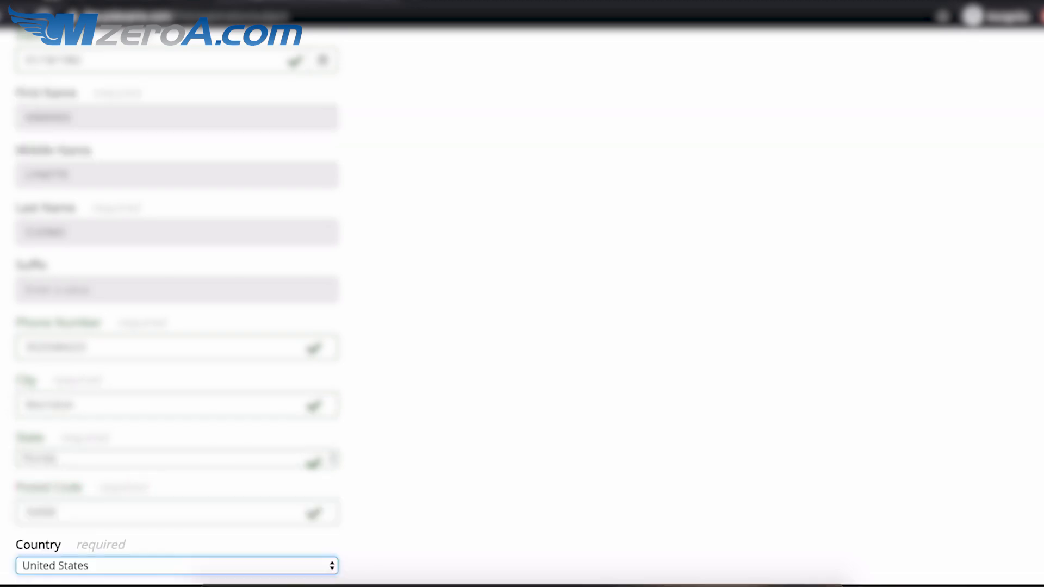
- Answer No to the military question and set citizenship to United States
scroll(177, 327, "down", 4)
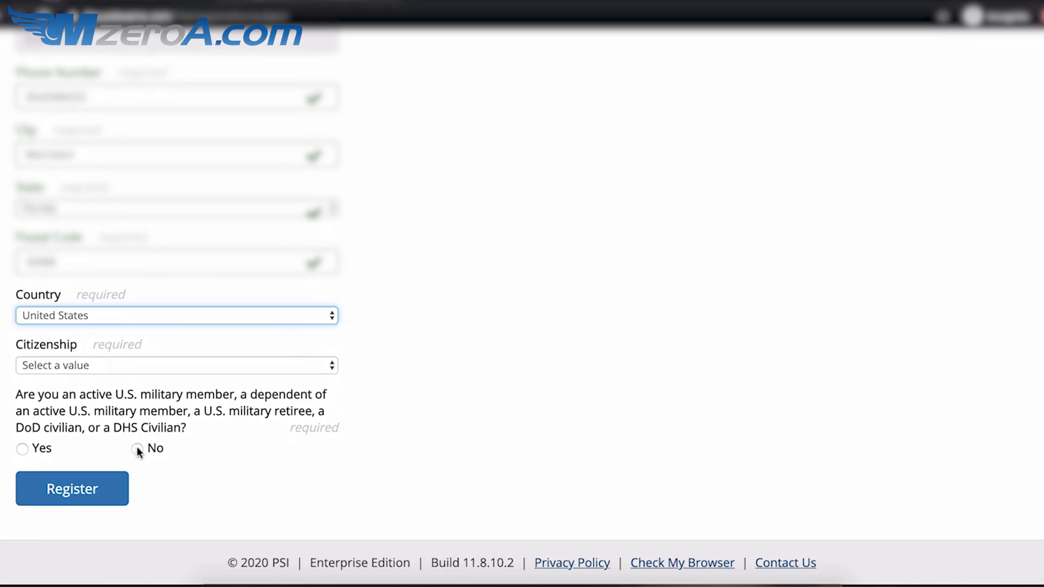
left_click(138, 450)
left_click(77, 499)
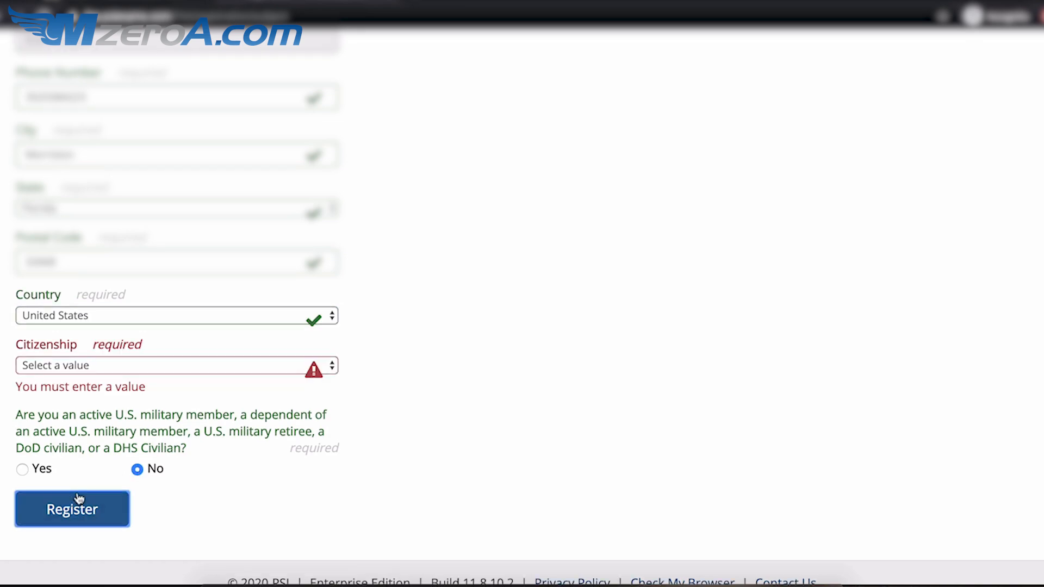
left_click(326, 369)
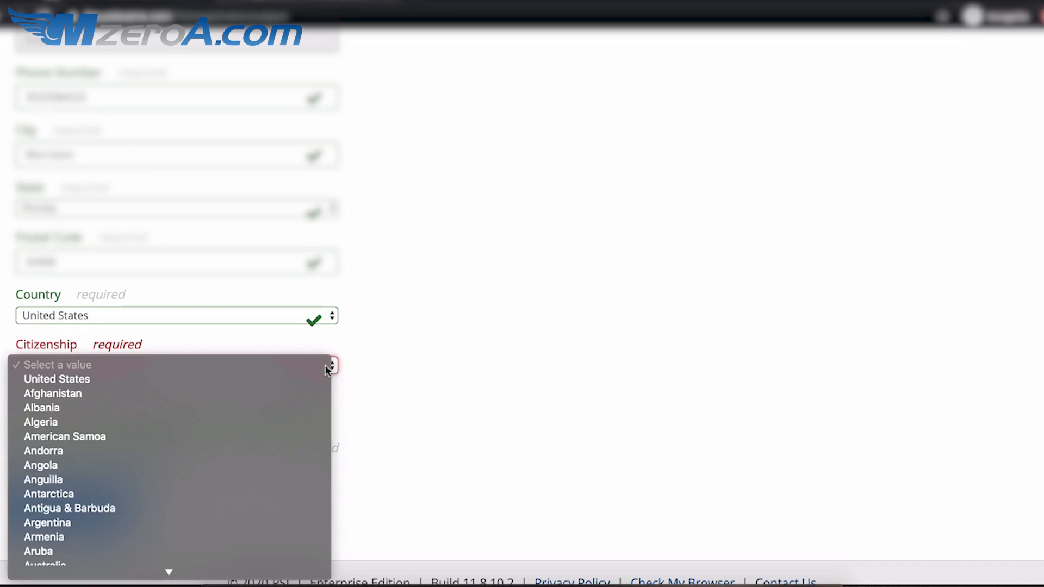
left_click(272, 379)
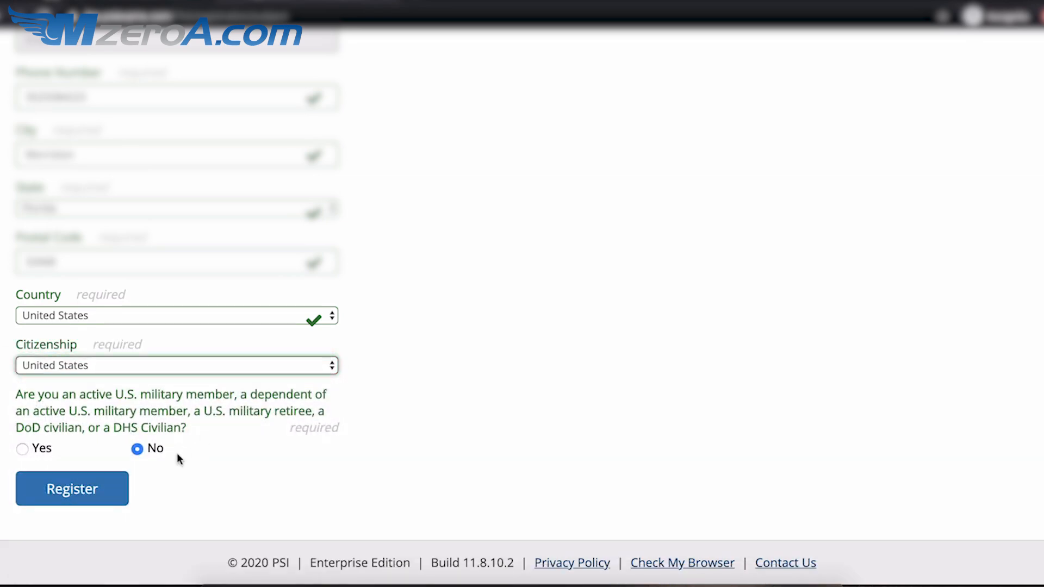
- Submit registration, search exams for 'unma', and select and confirm Unmanned Aircraft General - Small (UAG)
left_click(103, 494)
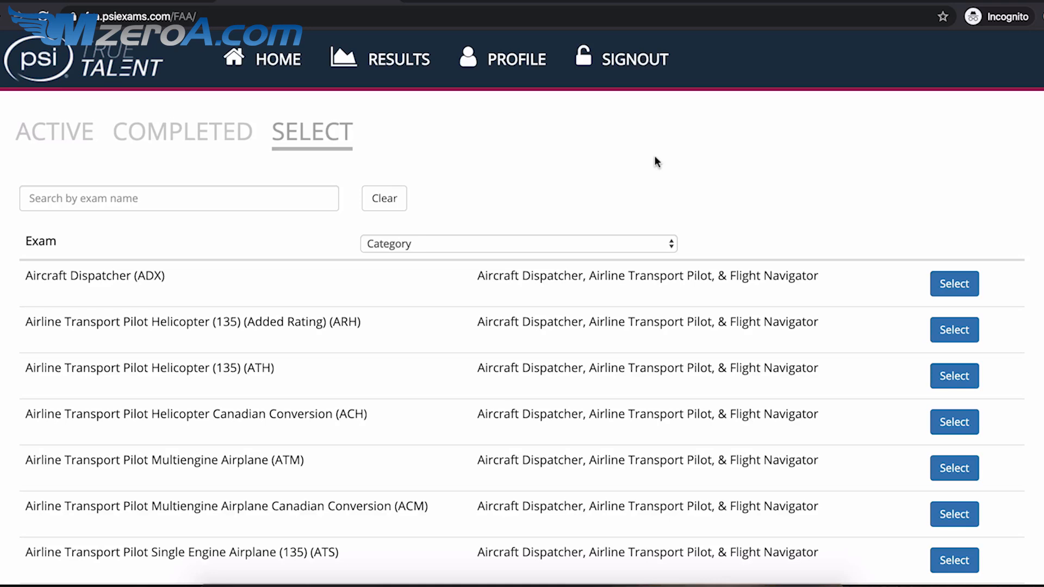
left_click(285, 200)
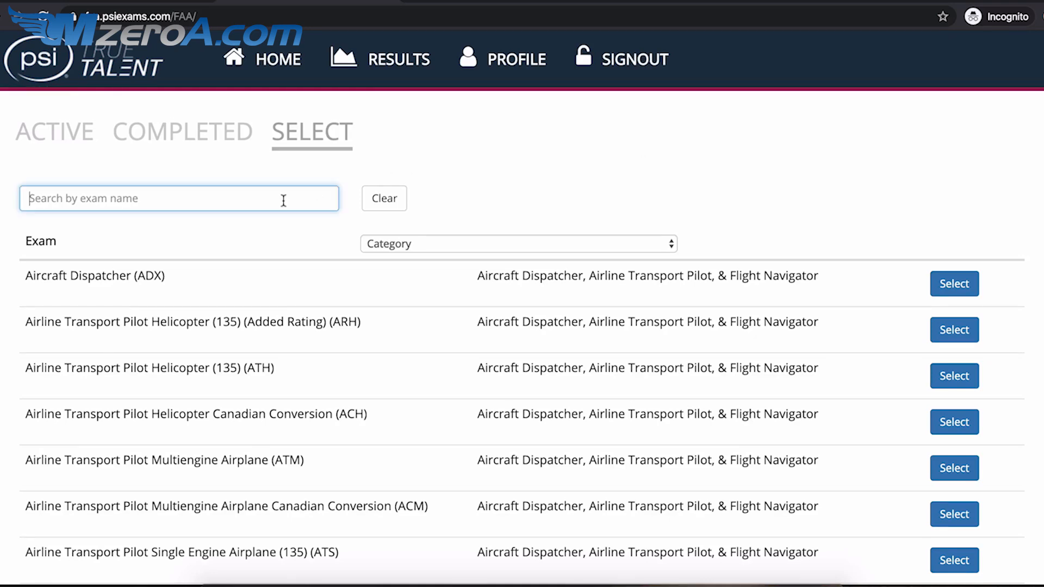
type("unma")
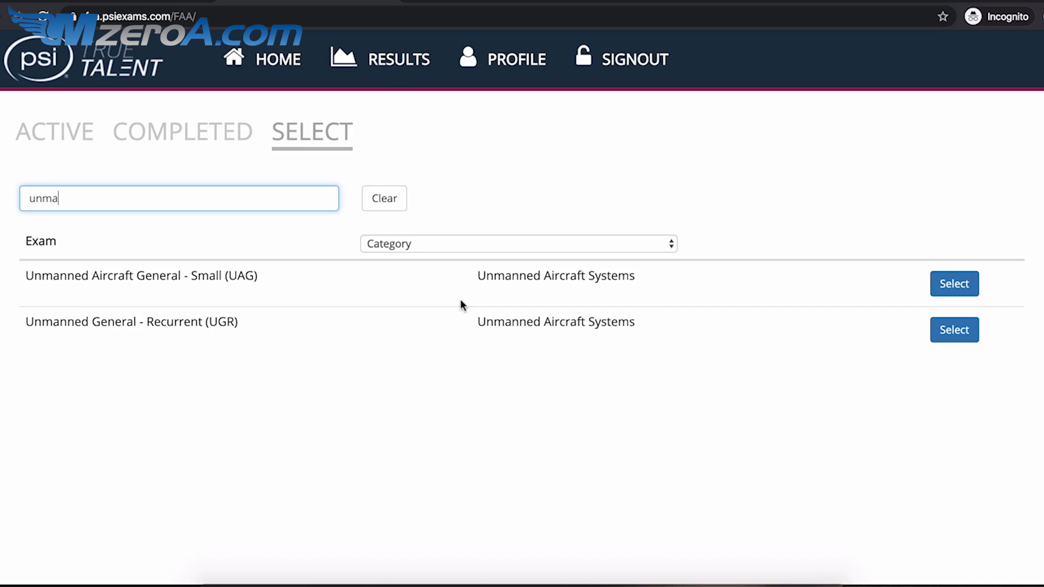
left_click(965, 279)
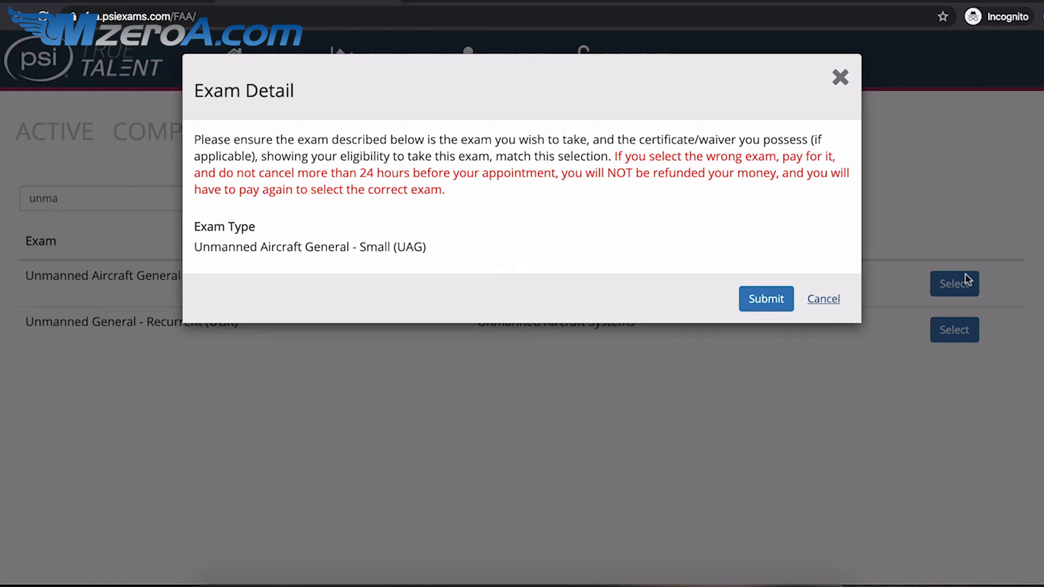
left_click(775, 302)
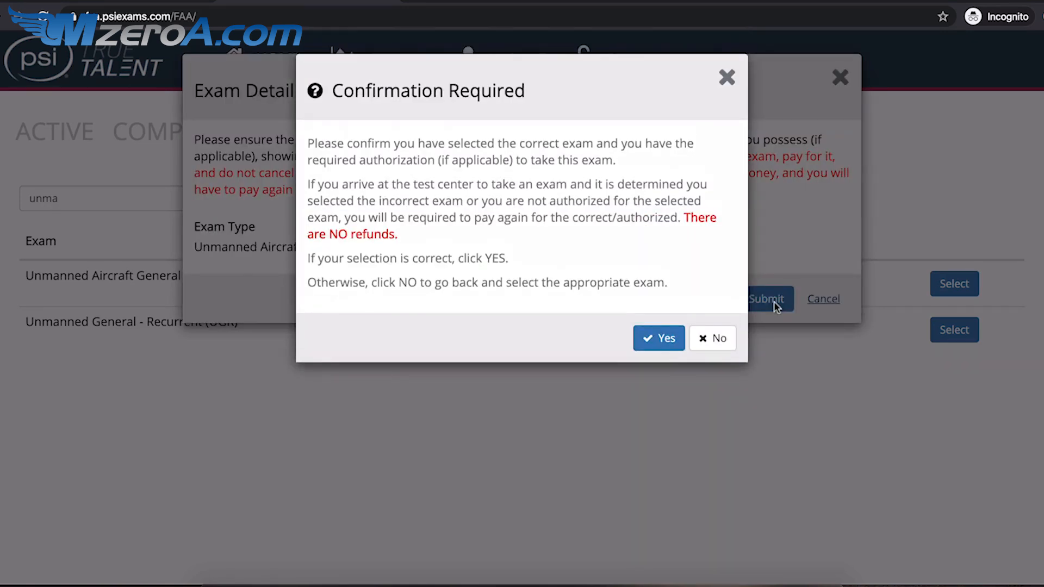
left_click(652, 343)
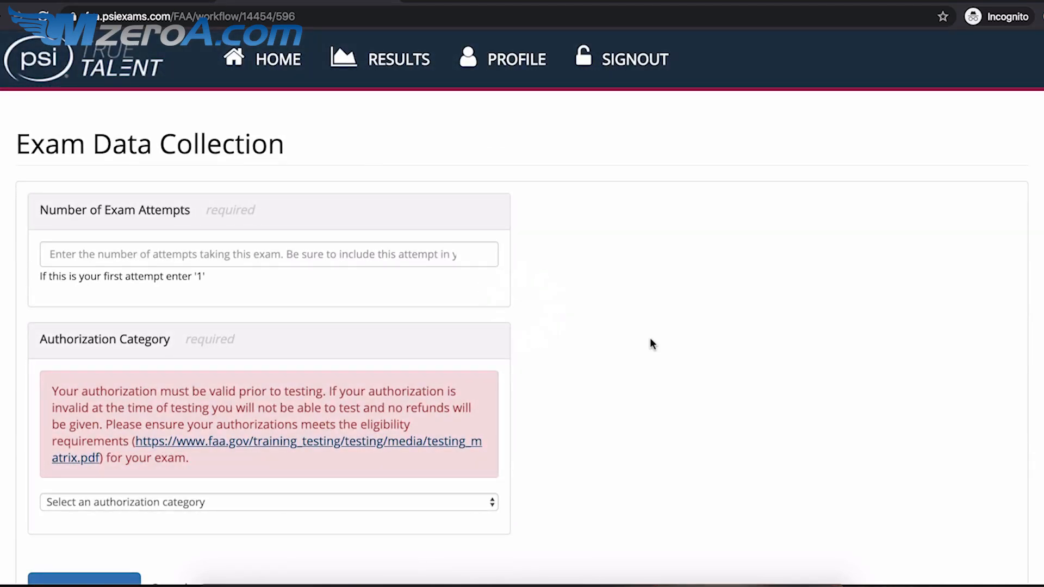
- Enter 1 as the number of exam attempts, choose Authorization Category None, and continue
left_click(443, 261)
type("1")
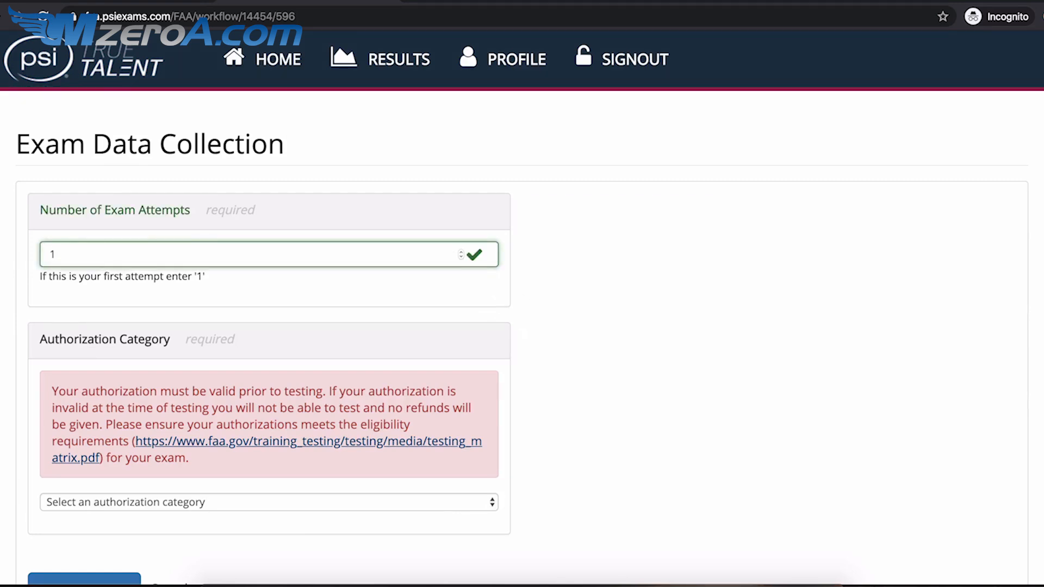
scroll(522, 299, "down", 3)
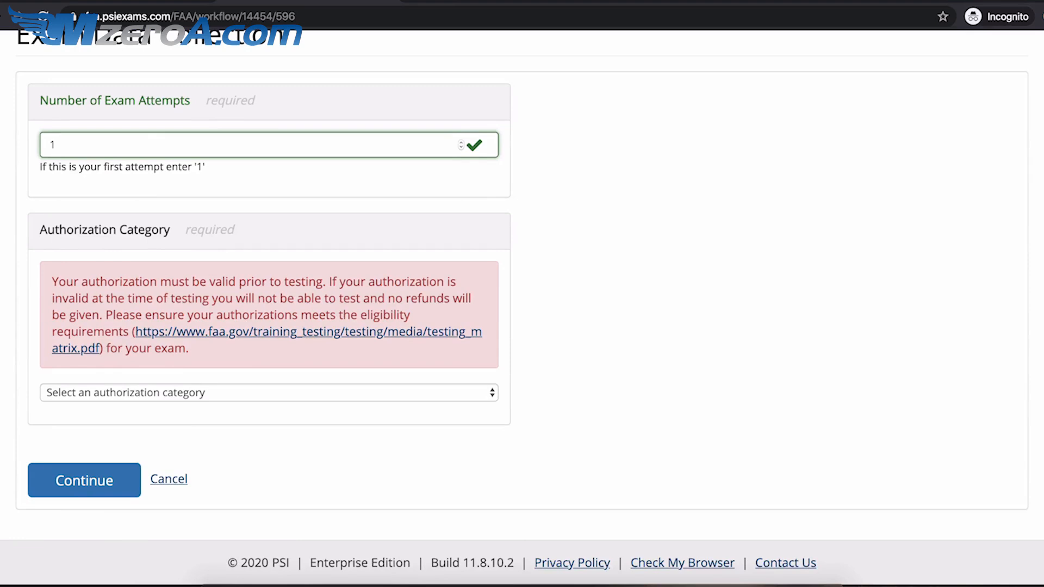
left_click(490, 392)
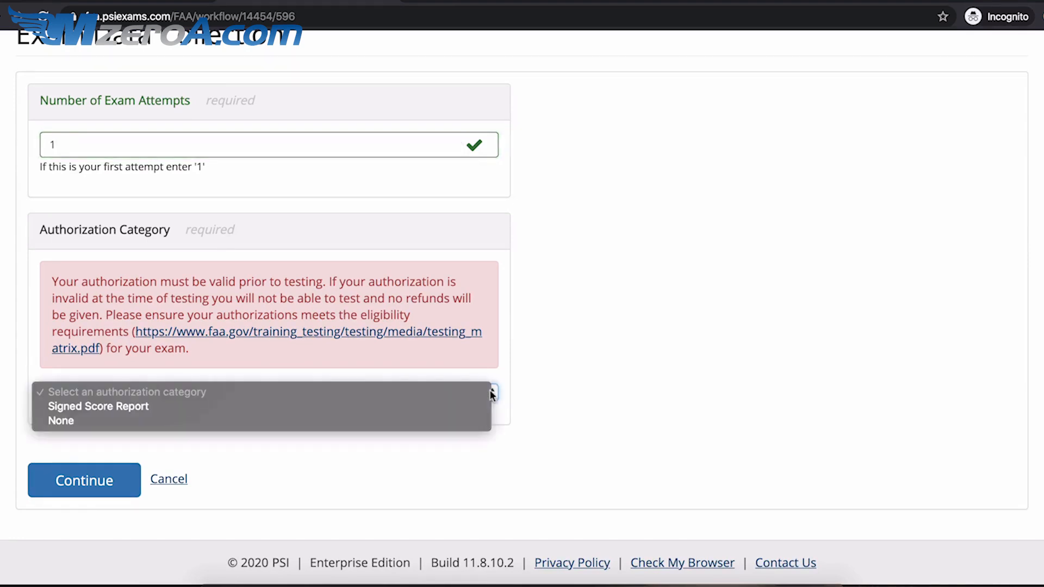
left_click(424, 418)
left_click(121, 488)
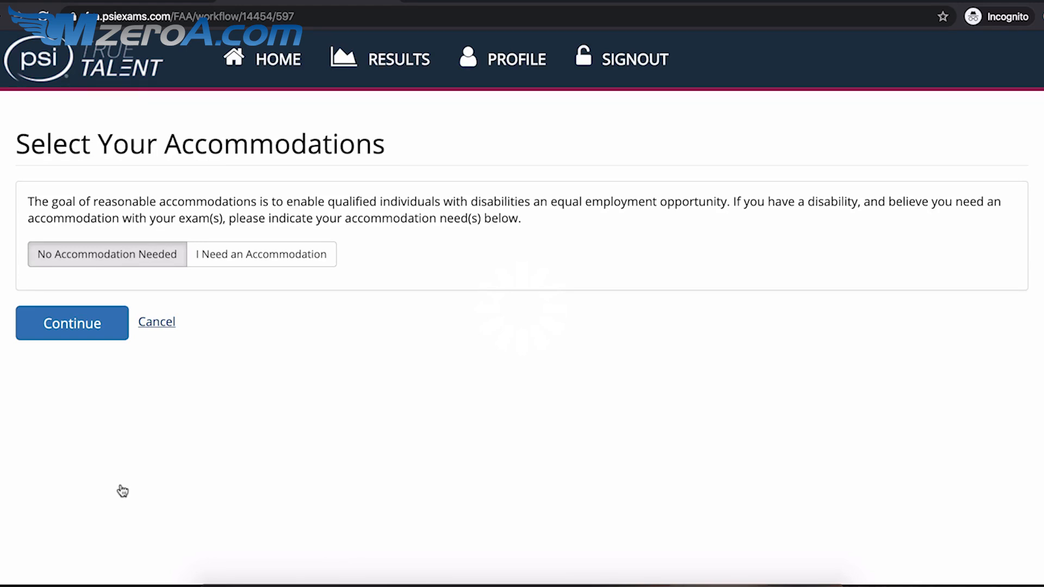
- Review the accommodation options, choose No Accommodation Needed, continue, and confirm it
left_click(264, 252)
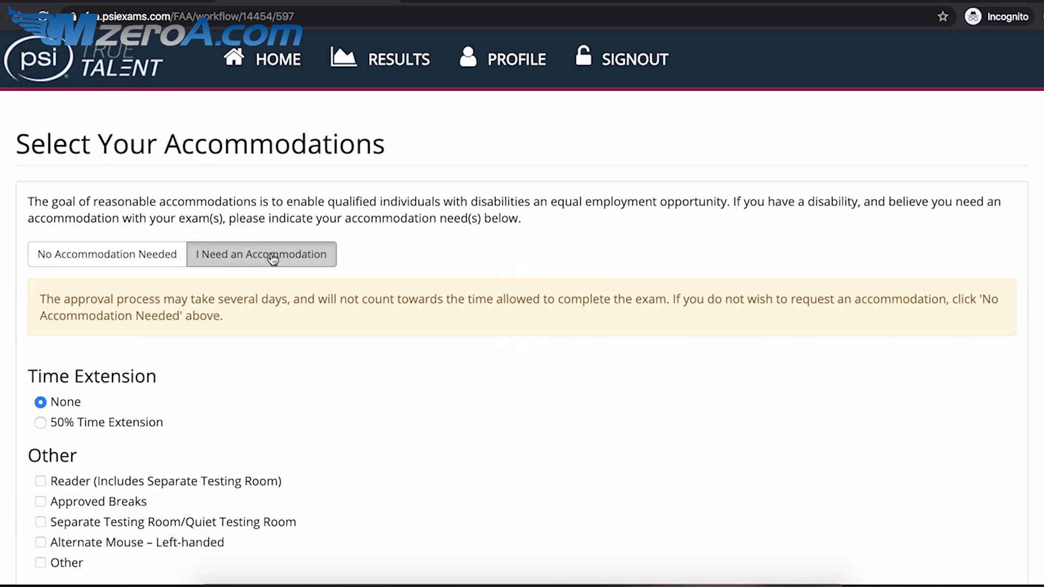
scroll(377, 377, "down", 3)
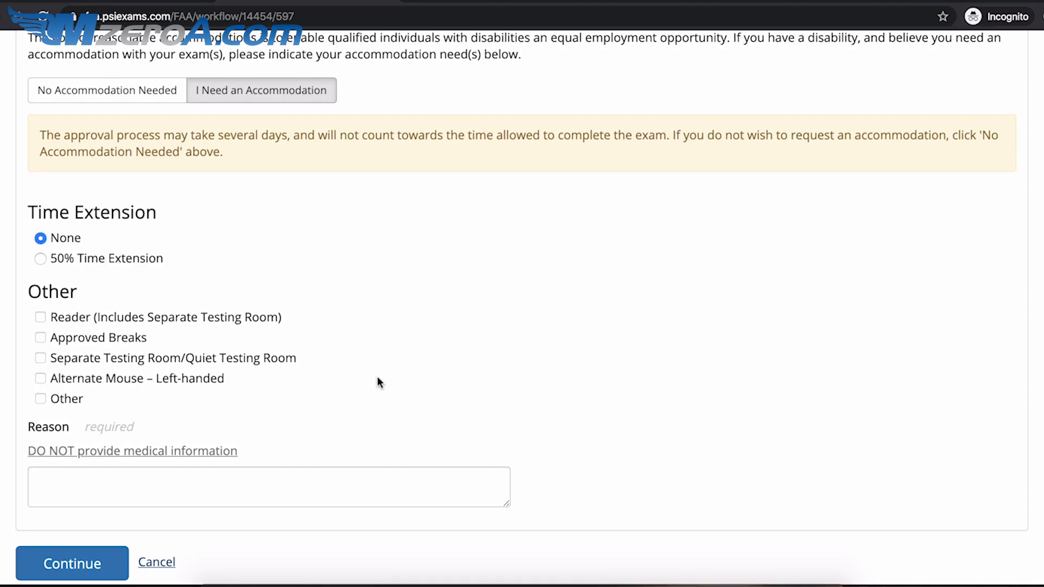
scroll(378, 377, "up", 2)
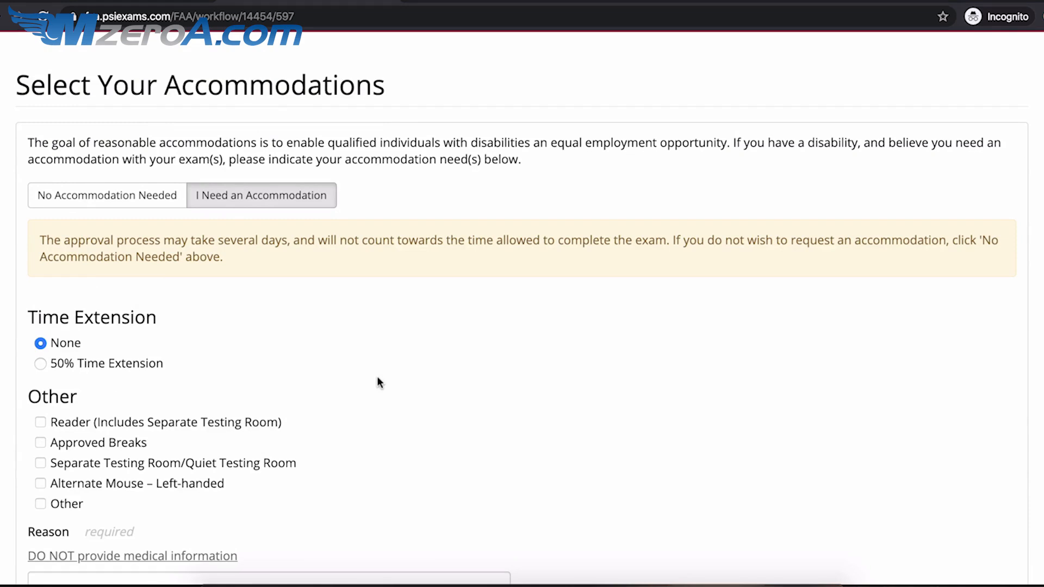
left_click(91, 199)
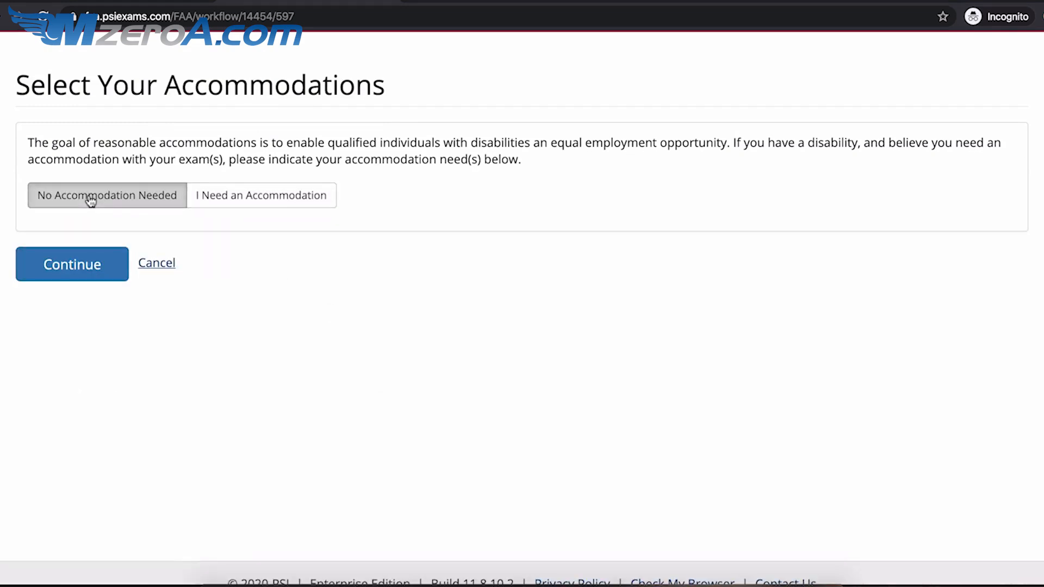
left_click(77, 271)
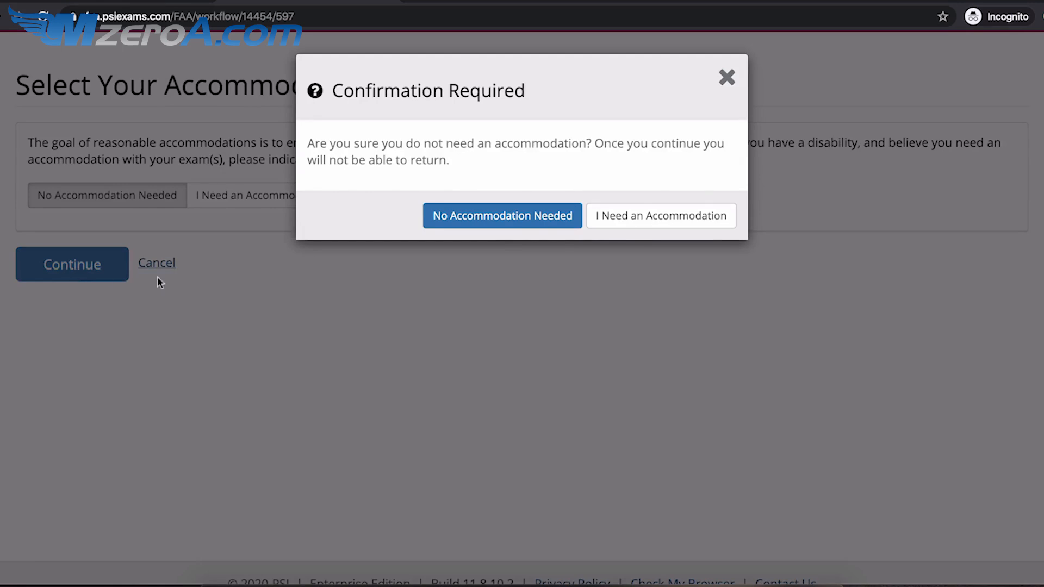
left_click(497, 225)
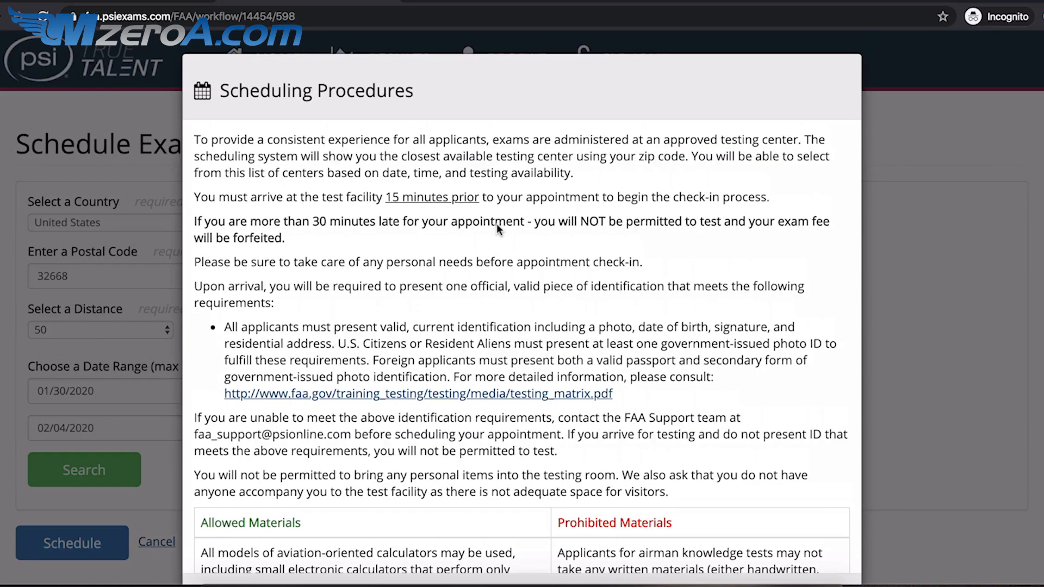
- Read through the Scheduling Procedures dialog and choose 'I Understand and Agree'
scroll(497, 223, "down", 3)
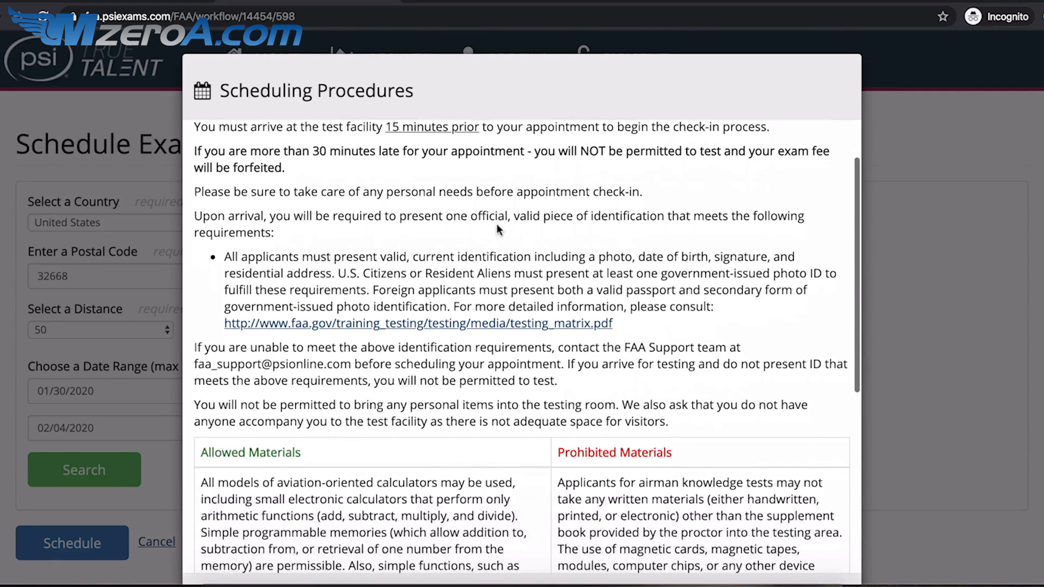
scroll(497, 227, "down", 10)
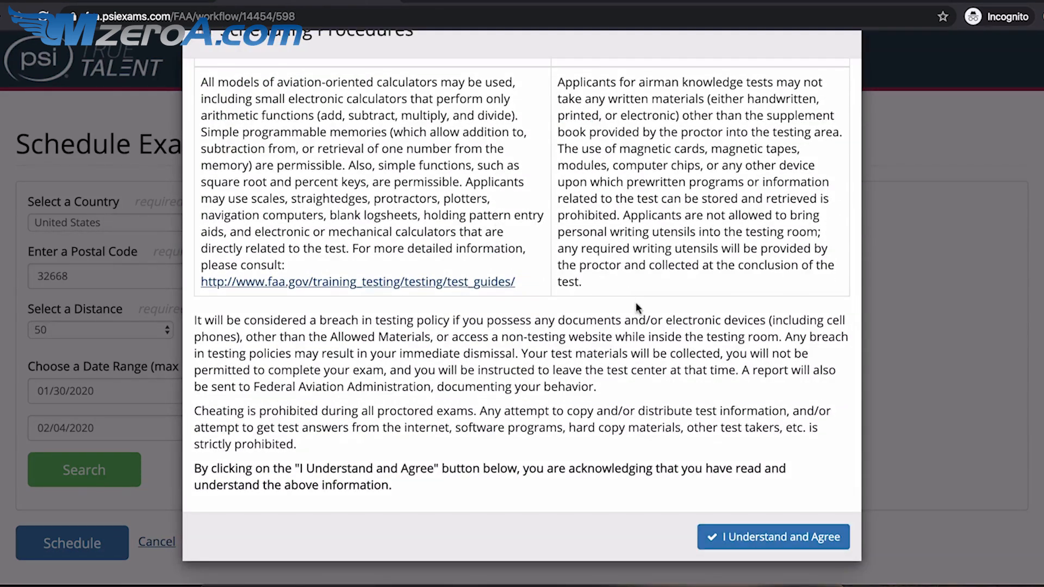
left_click(757, 538)
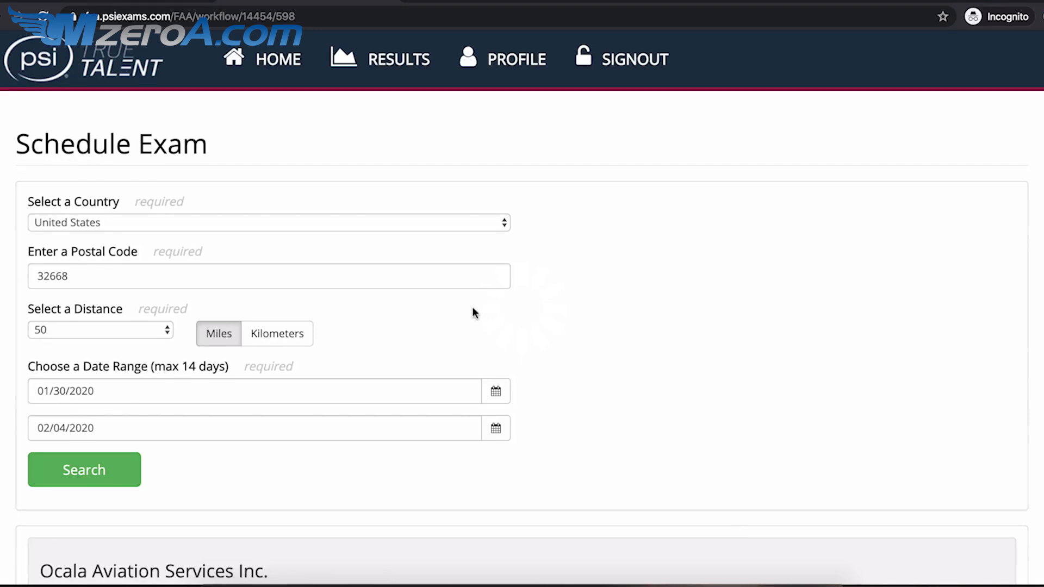
scroll(445, 309, "down", 9)
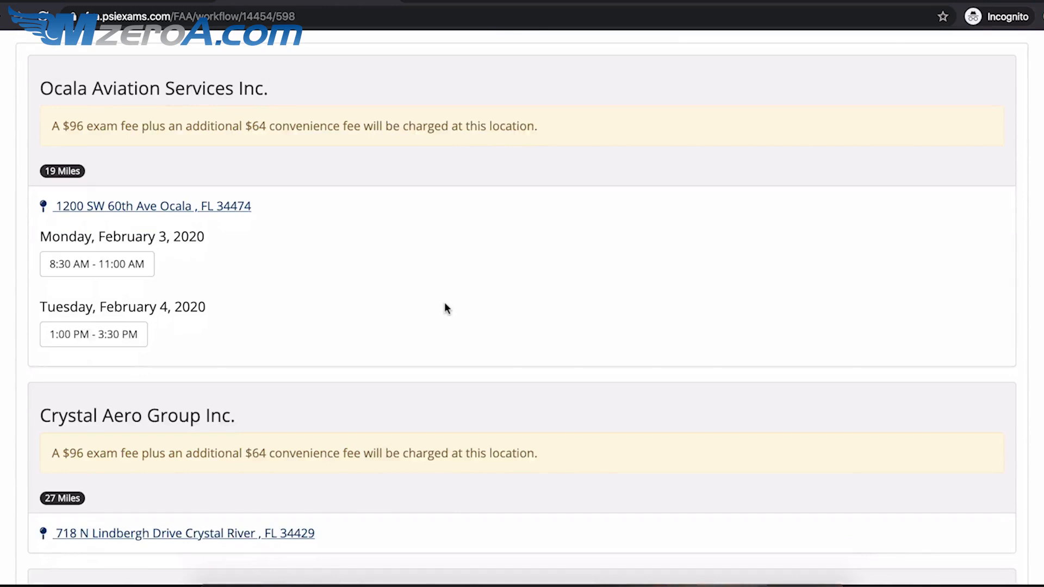
scroll(445, 309, "down", 4)
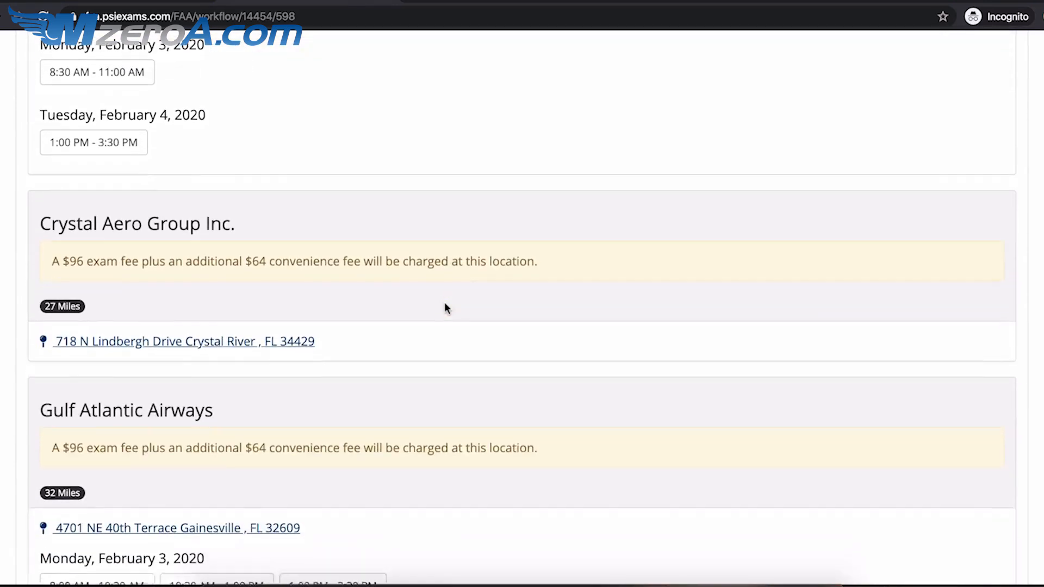
scroll(445, 305, "down", 2)
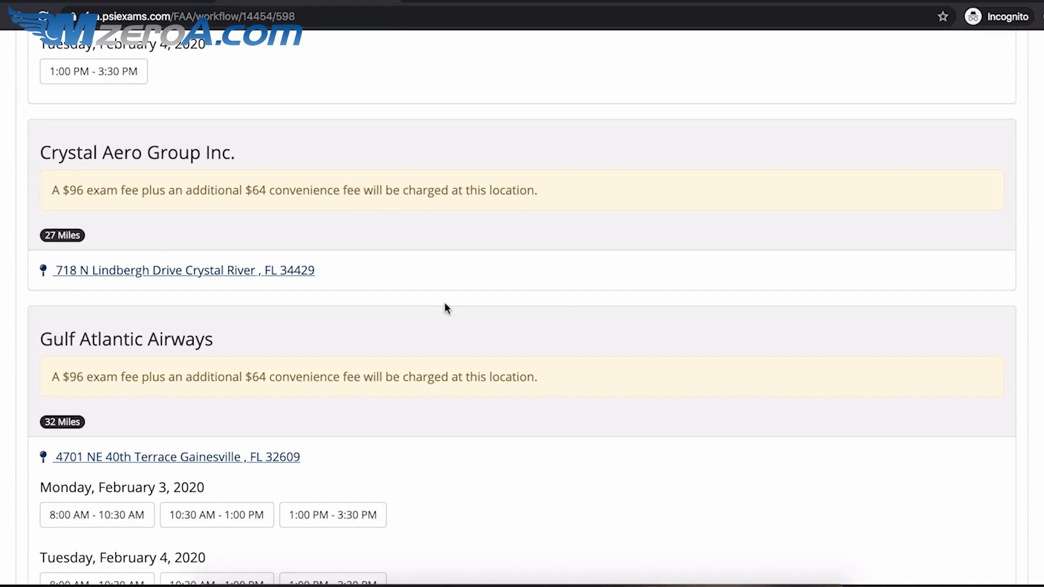
scroll(445, 308, "down", 4)
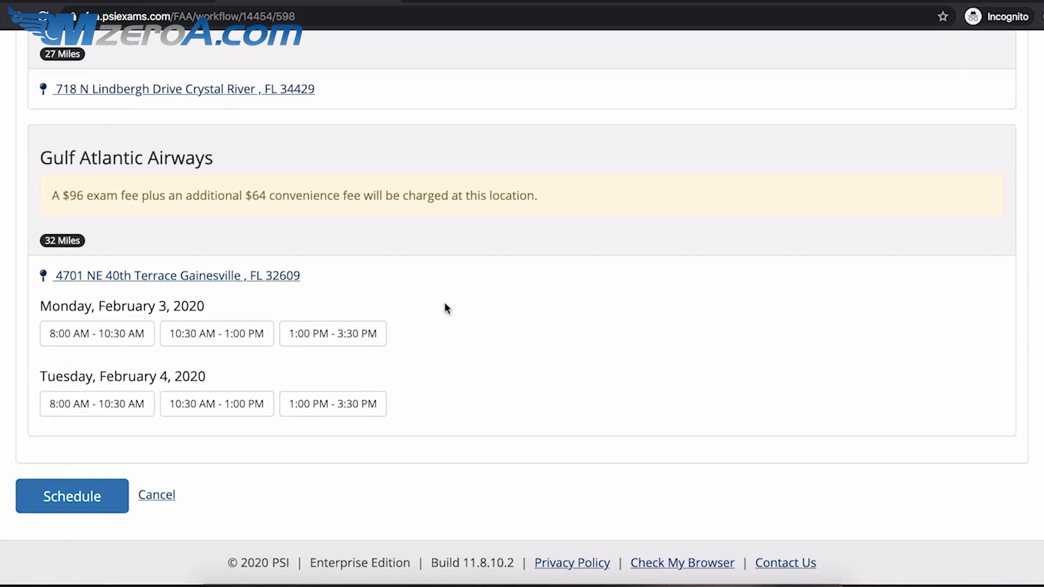
scroll(445, 308, "up", 15)
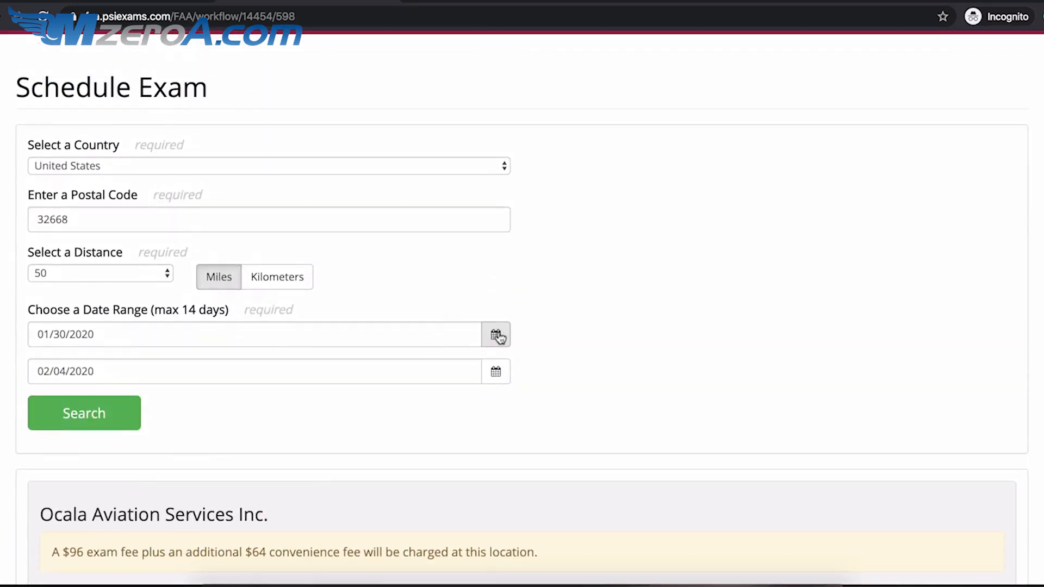
- Set the search range to February 27 through March 5, 2020 and rerun the testing-center search
left_click(497, 335)
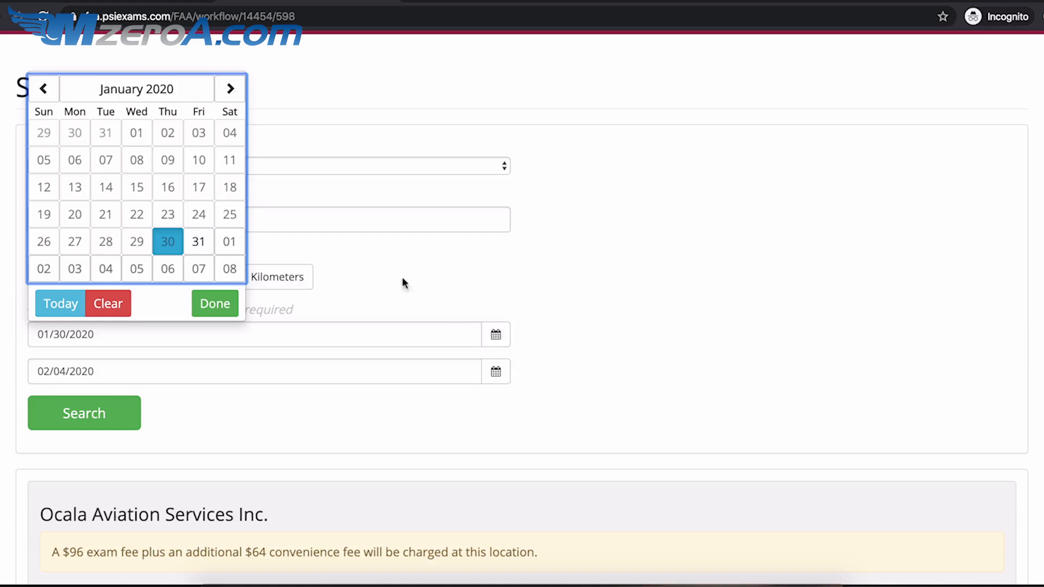
left_click(231, 89)
left_click(231, 89)
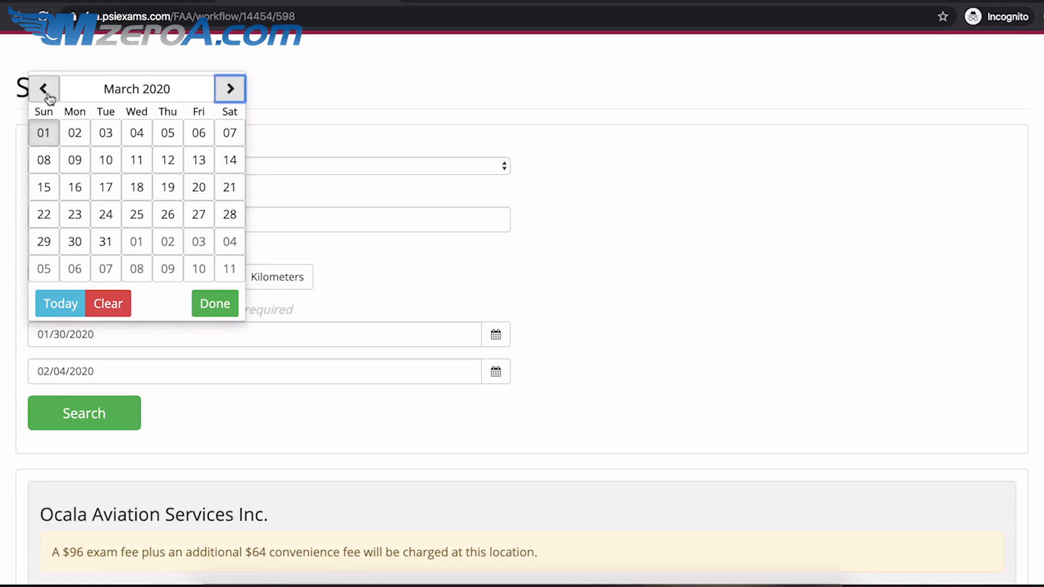
left_click(43, 89)
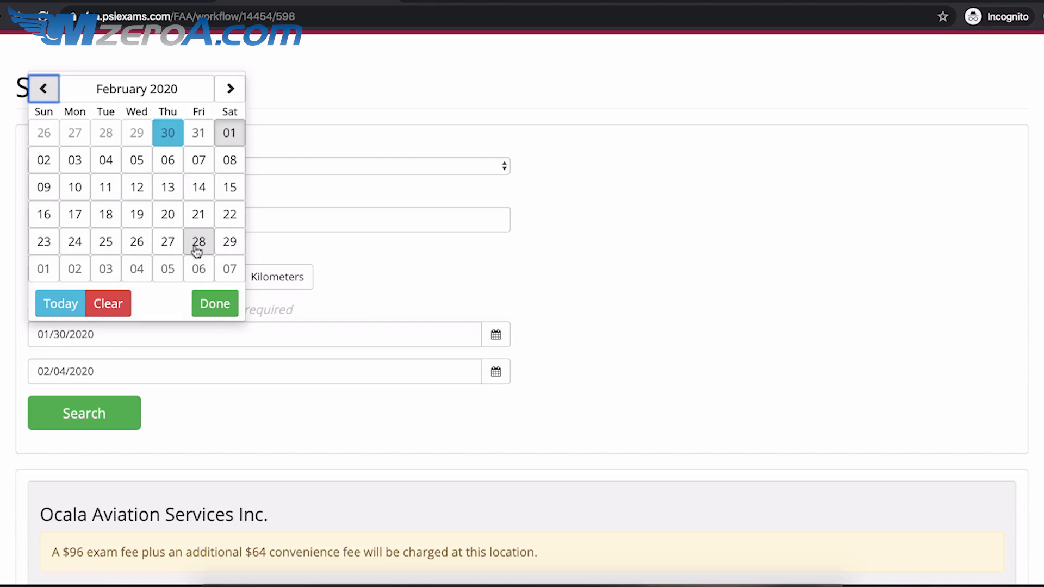
left_click(166, 243)
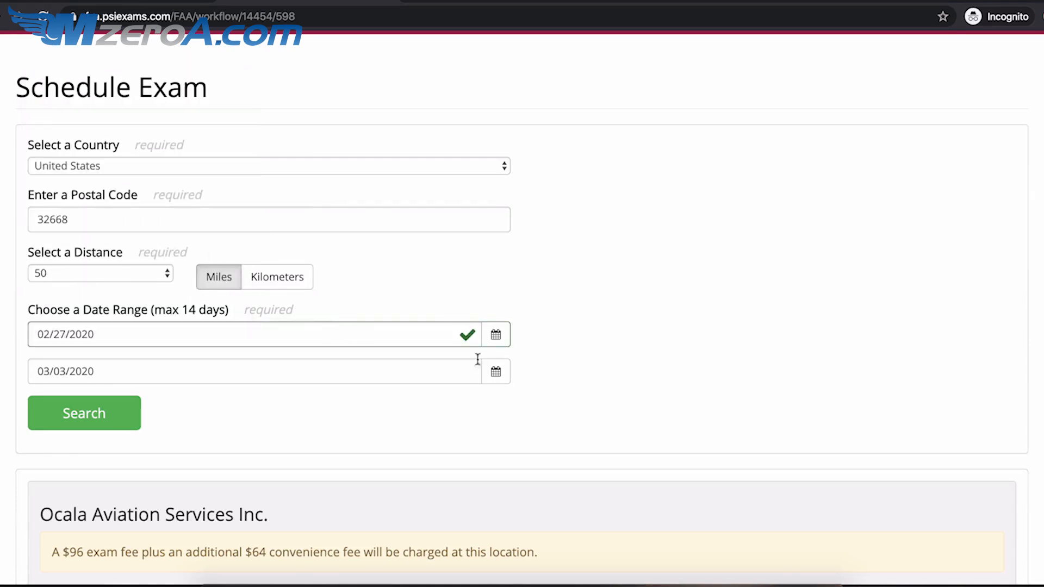
left_click(496, 373)
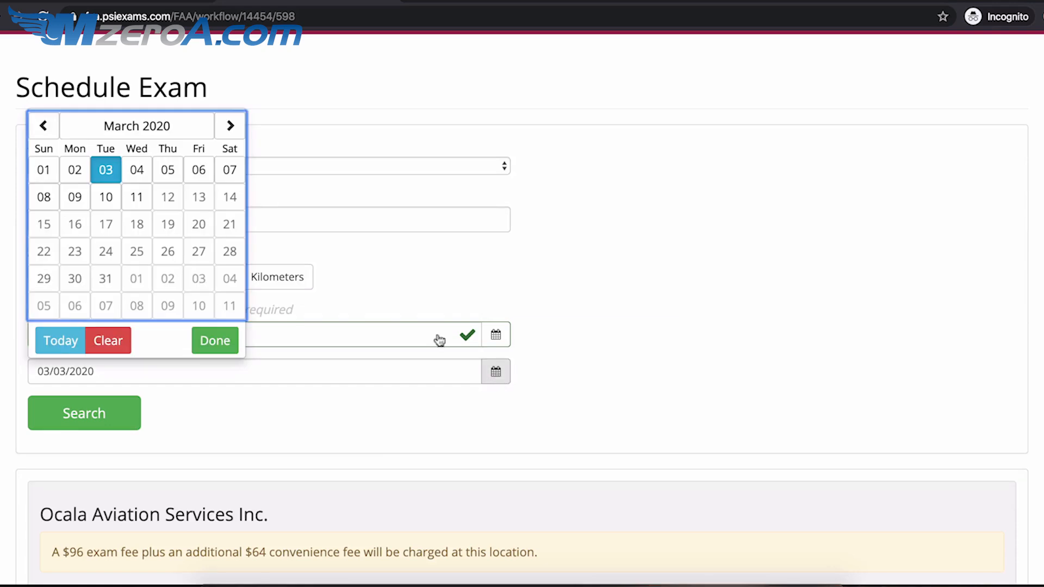
left_click(169, 171)
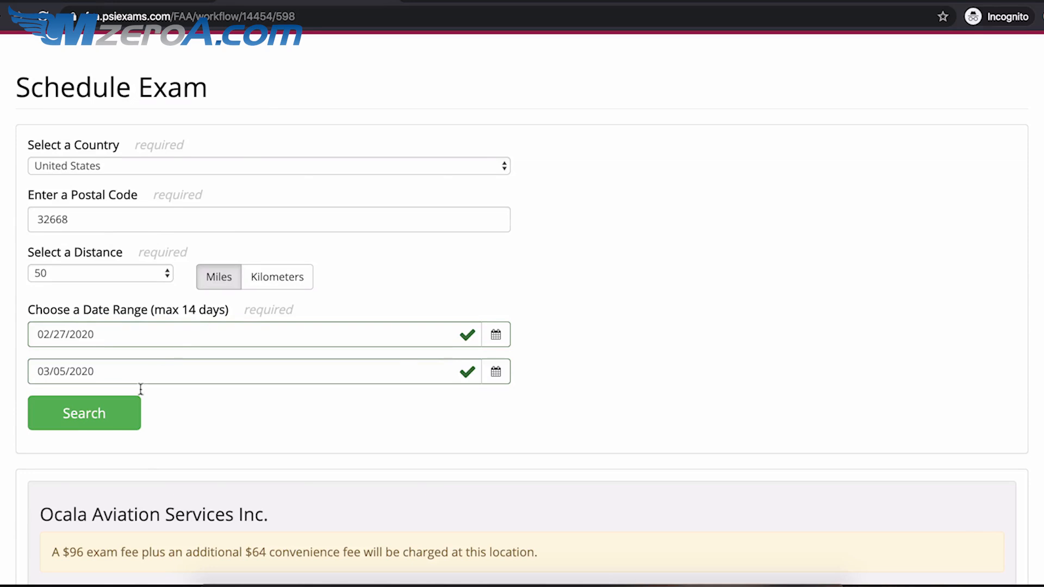
left_click(116, 414)
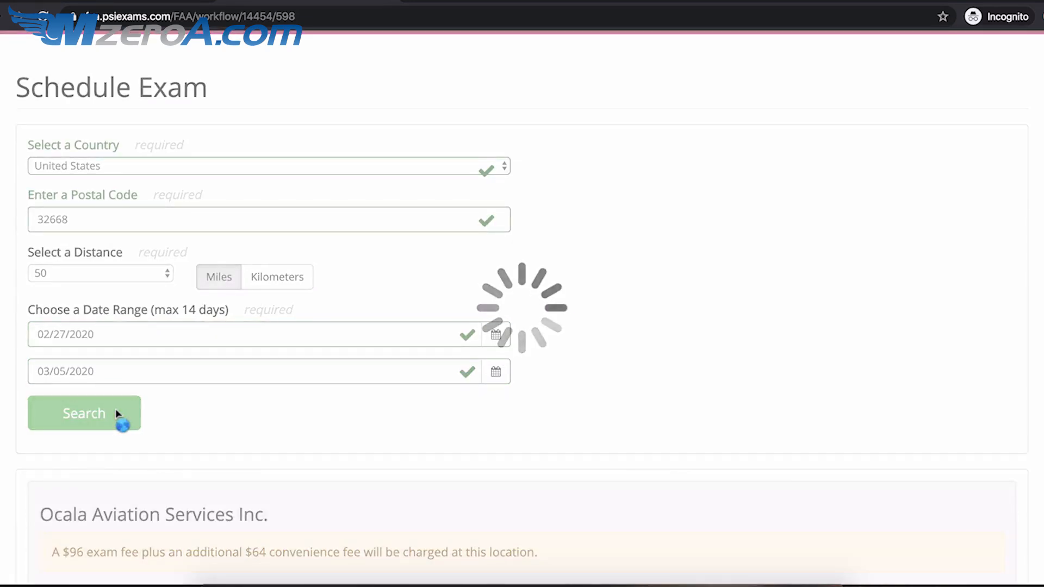
- Schedule and confirm the Gulf Atlantic Airways slot on Thursday, February 27, 10:30 AM - 1:00 PM
scroll(375, 342, "down", 10)
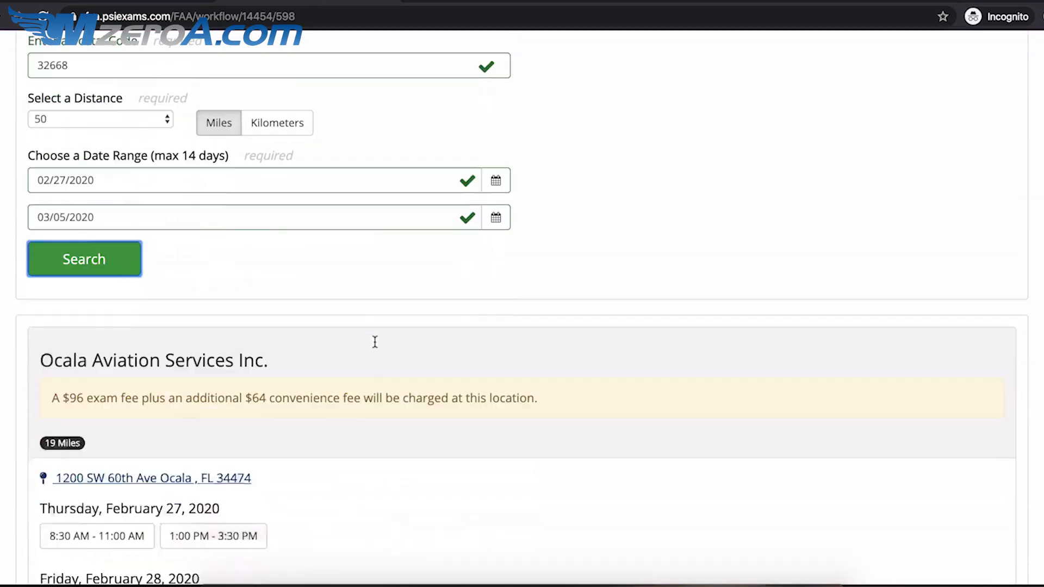
scroll(374, 342, "down", 8)
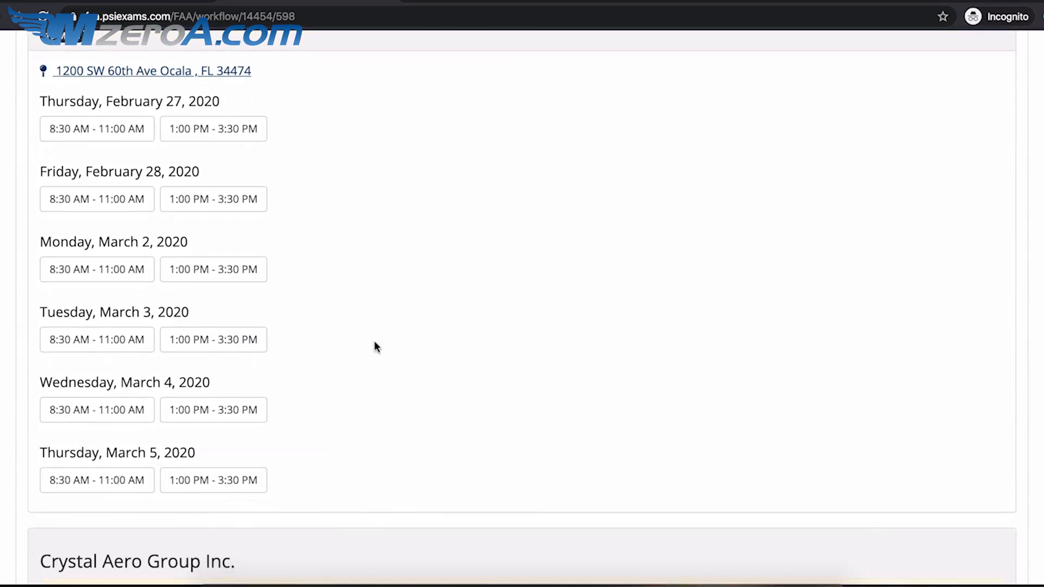
scroll(374, 342, "down", 3)
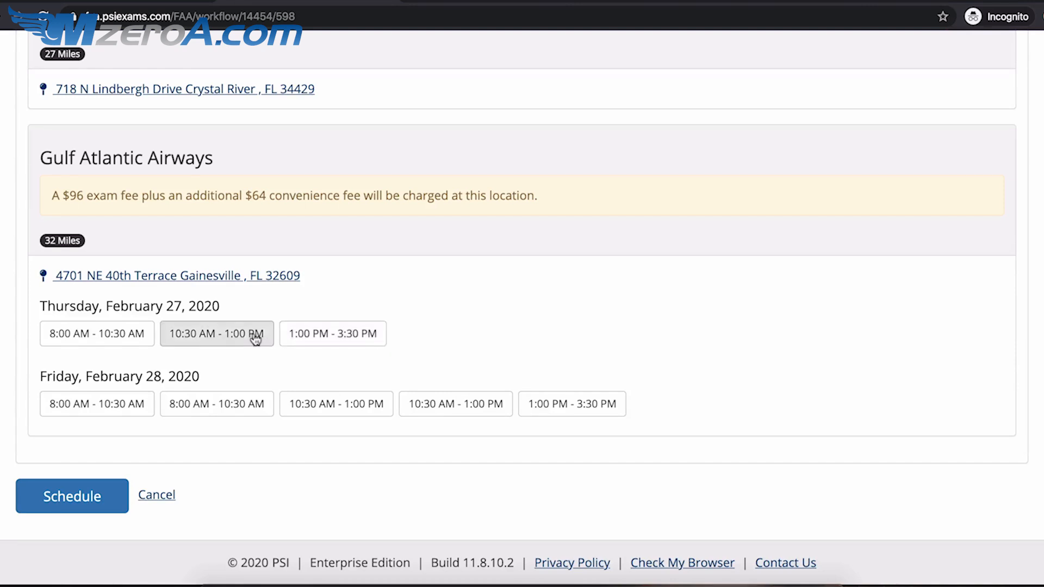
left_click(227, 345)
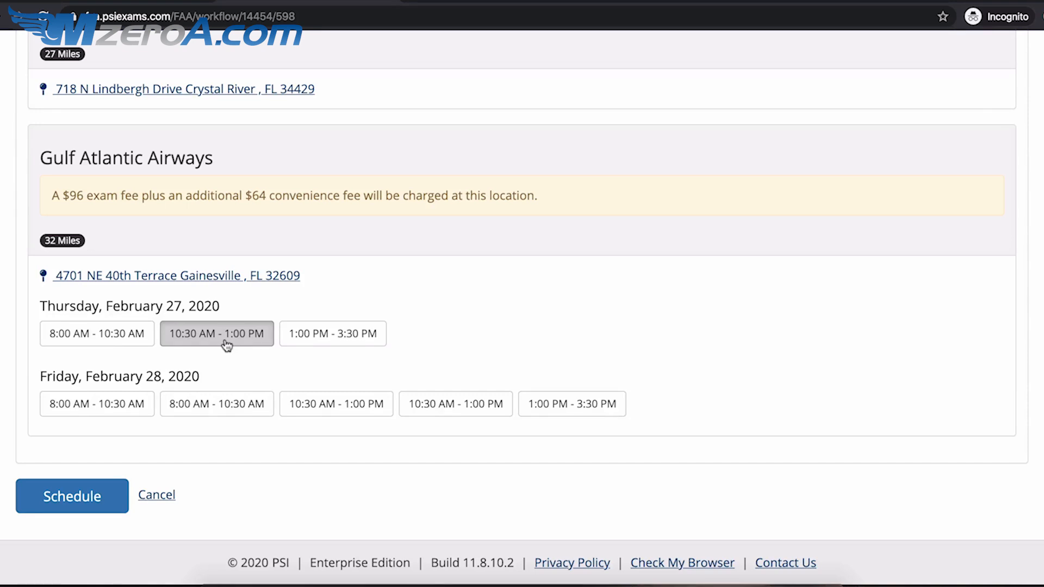
left_click(88, 497)
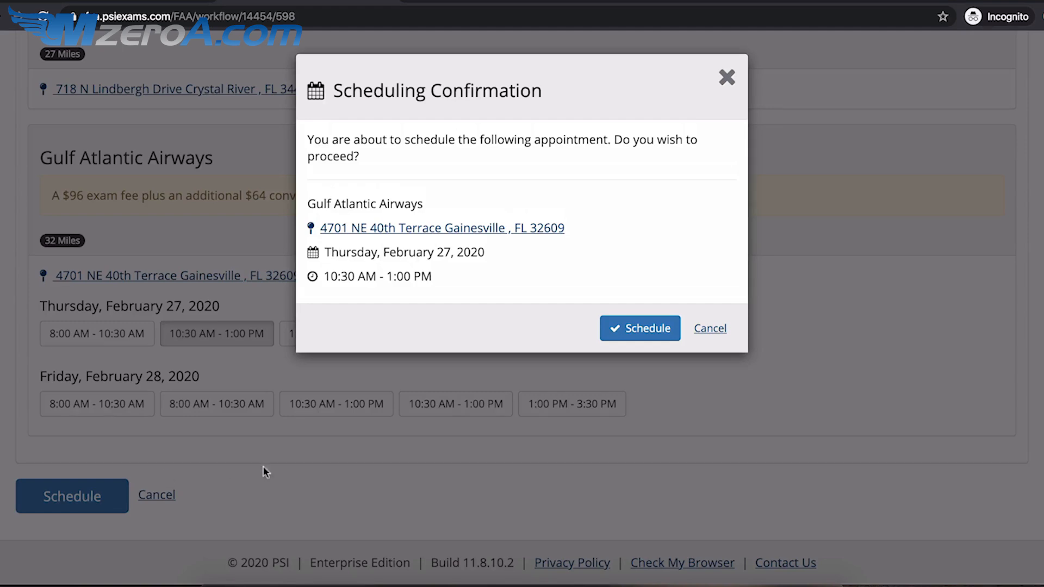
left_click(634, 330)
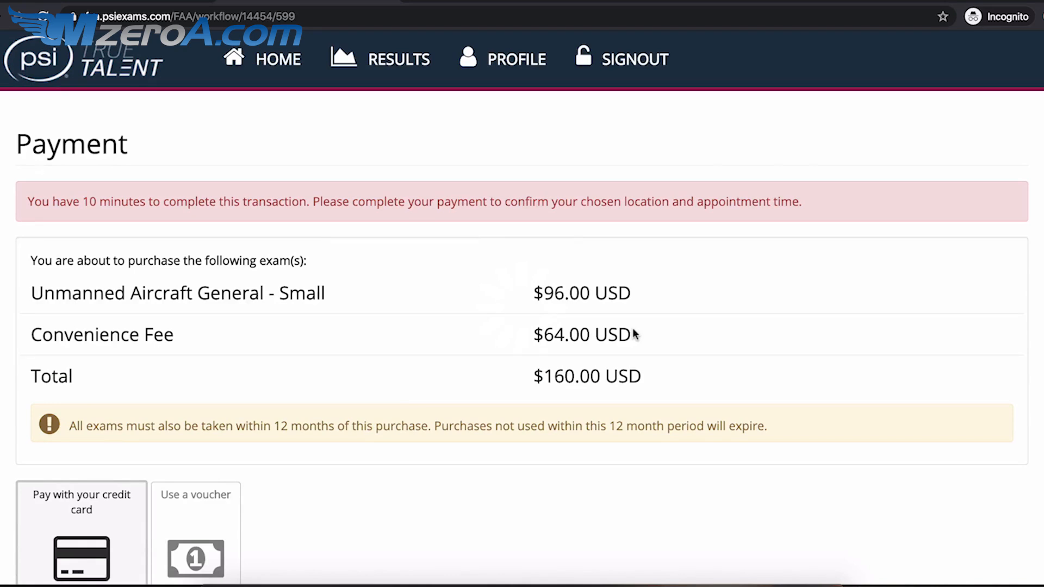
scroll(633, 331, "down", 10)
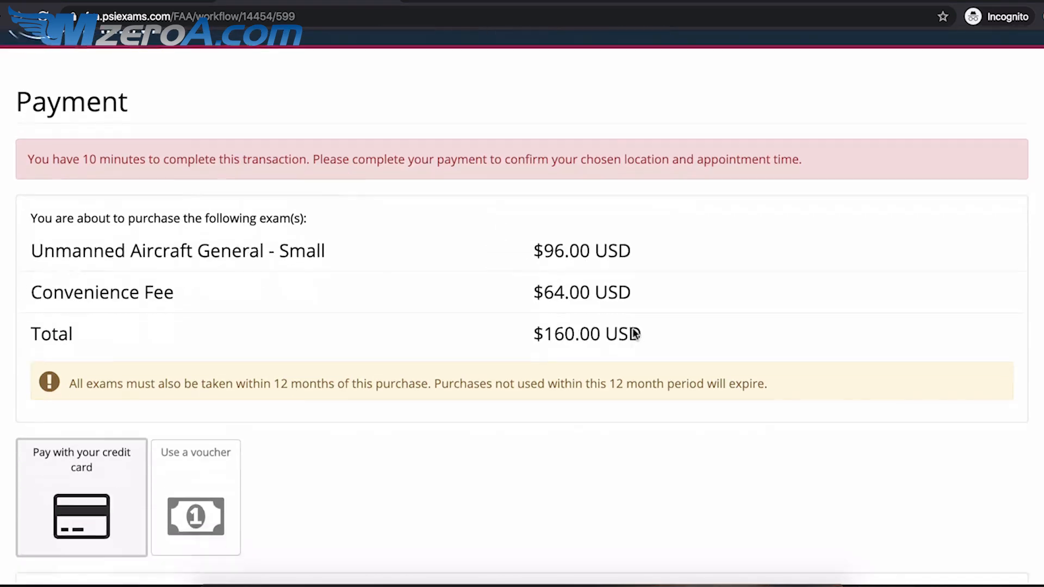
scroll(635, 334, "down", 4)
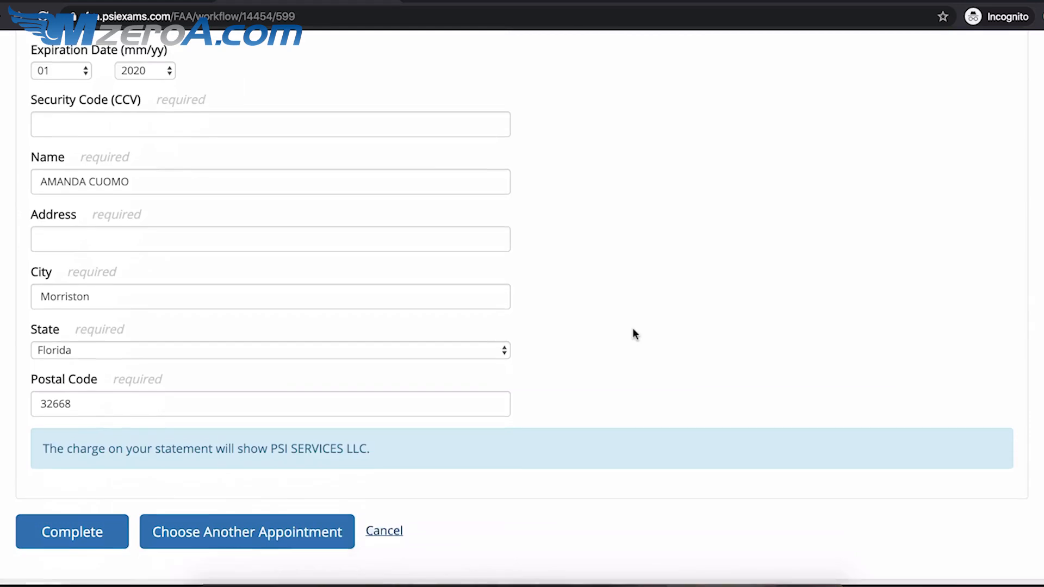
scroll(634, 330, "up", 3)
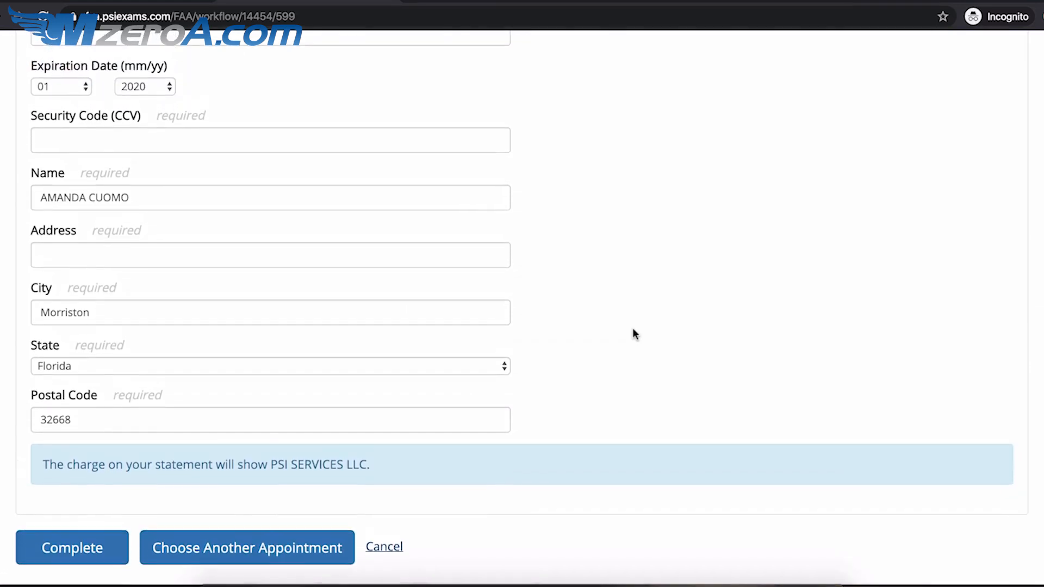